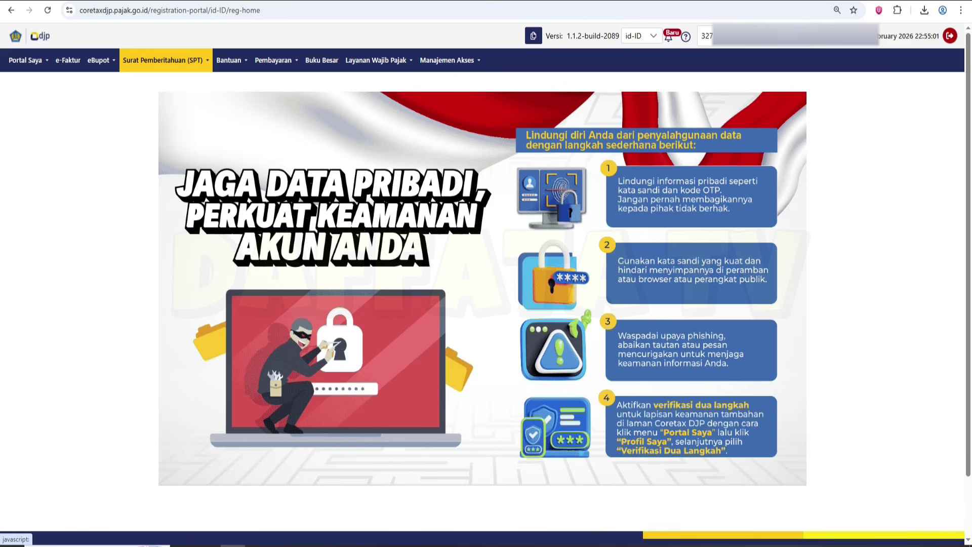
Open the Surat Pemberitahuan (SPT) page and start a new SPT draft with tax type PPh Orang Pribadi
left_click(163, 59)
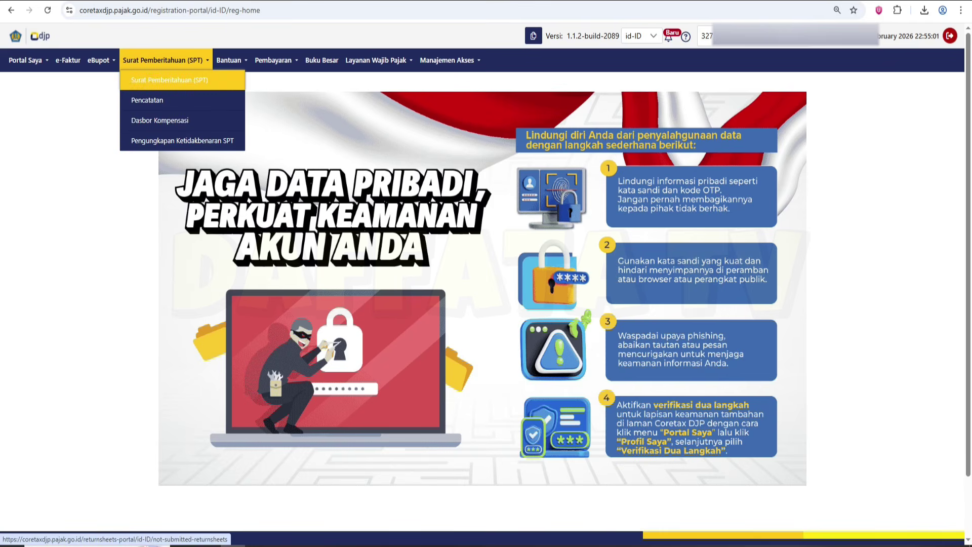
left_click(169, 80)
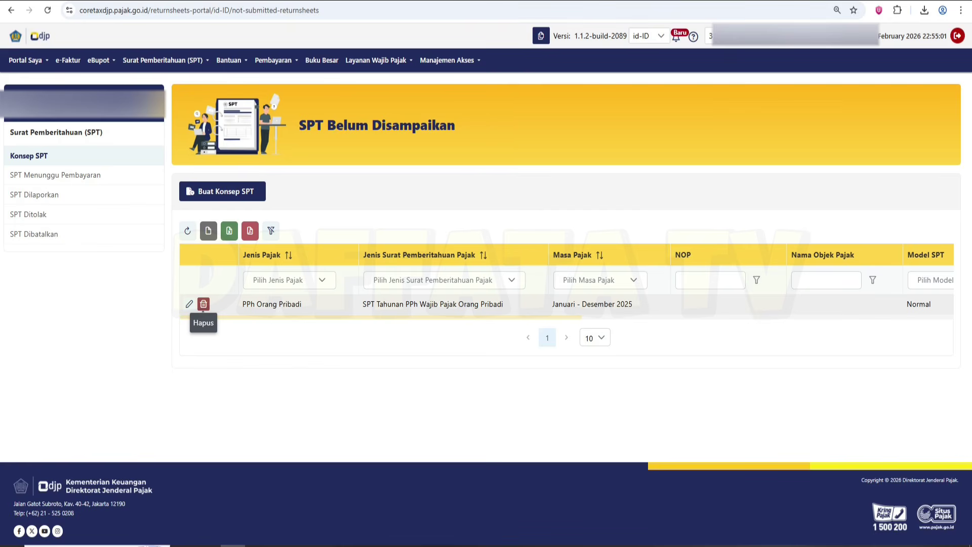
left_click(203, 304)
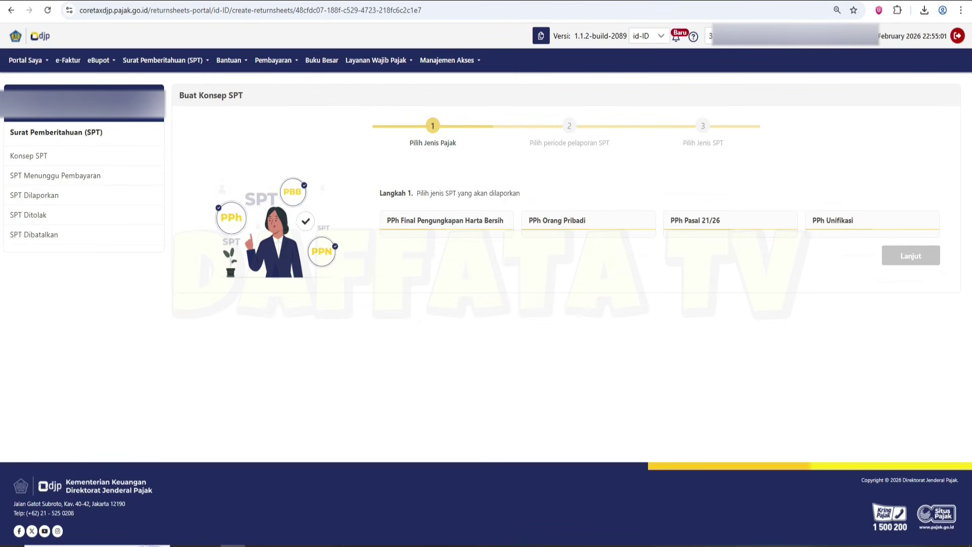
left_click(588, 224)
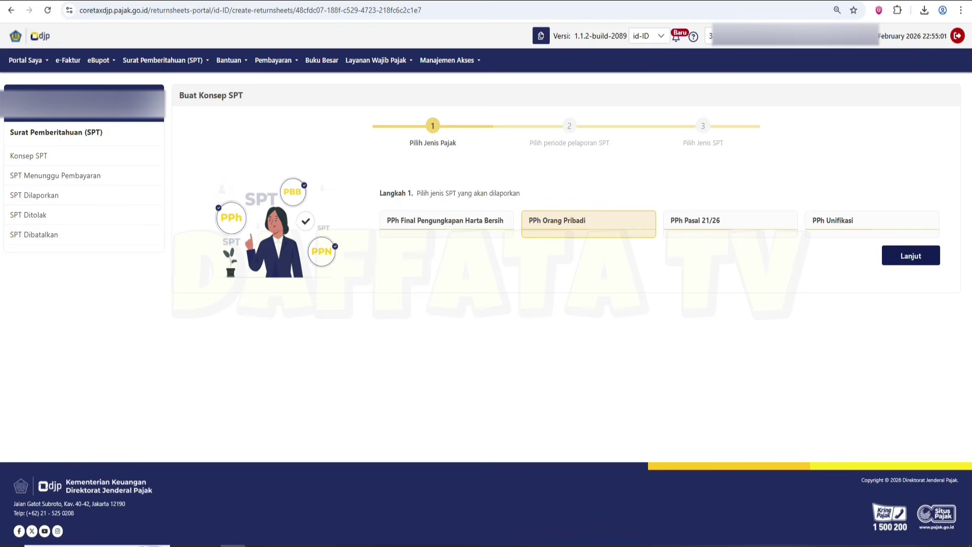
left_click(911, 256)
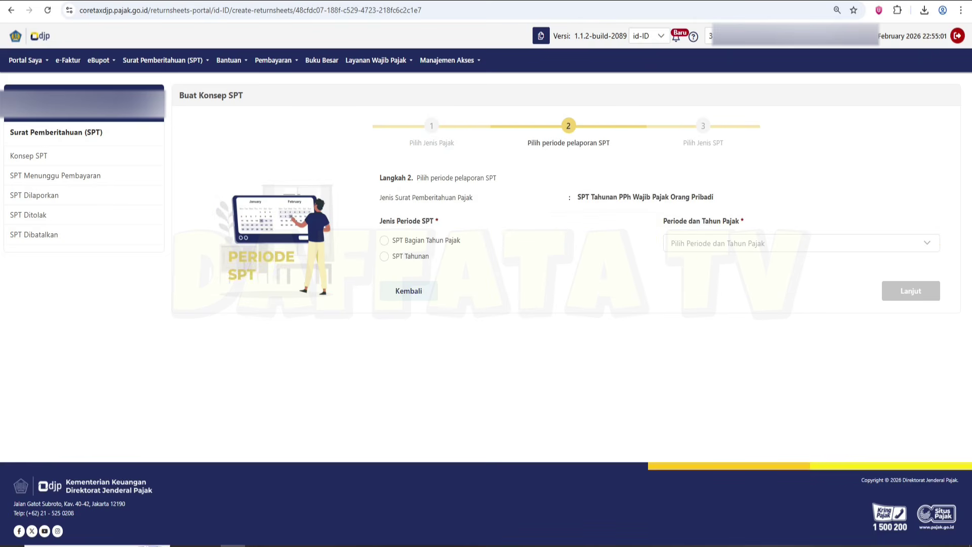
Set the reporting period type to SPT Tahunan with period Januari - Desember 2025 and continue
left_click(384, 256)
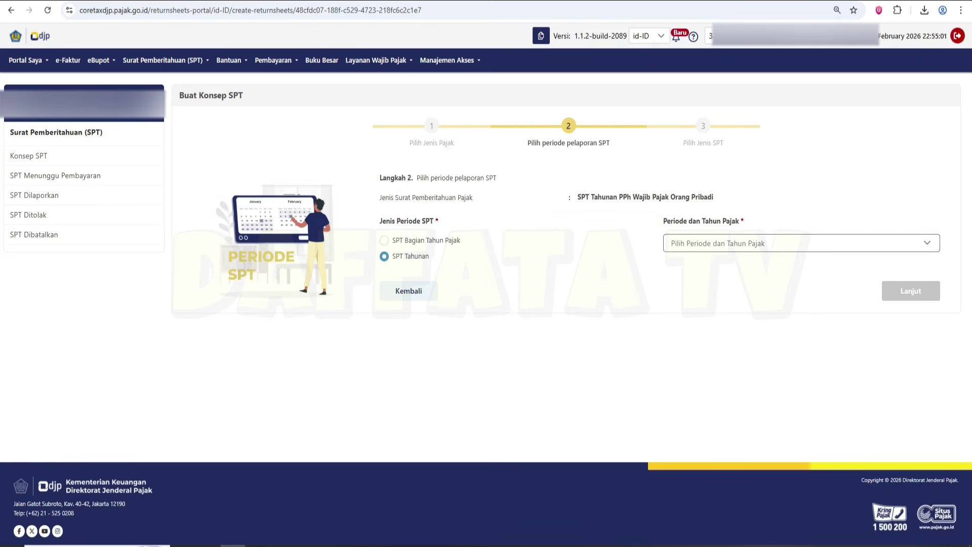
left_click(800, 243)
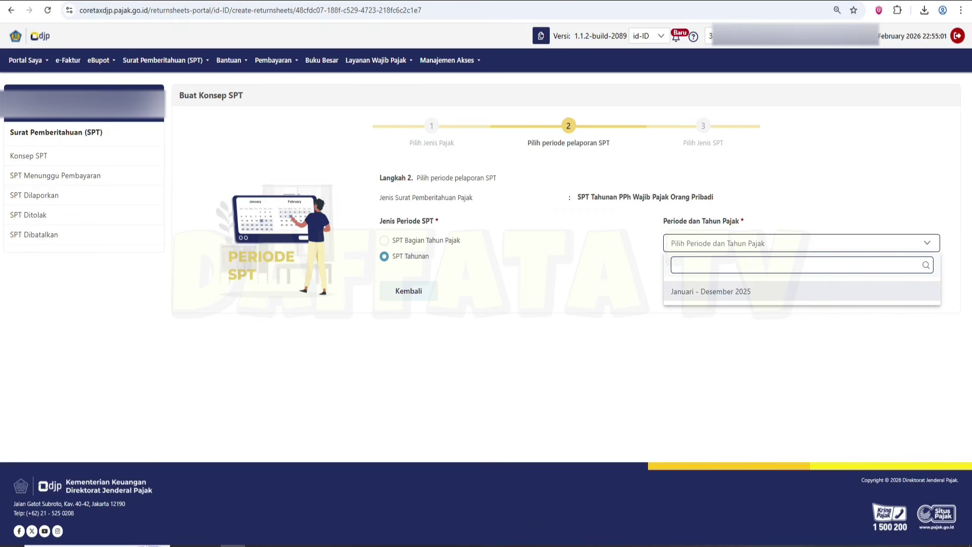
key("Return")
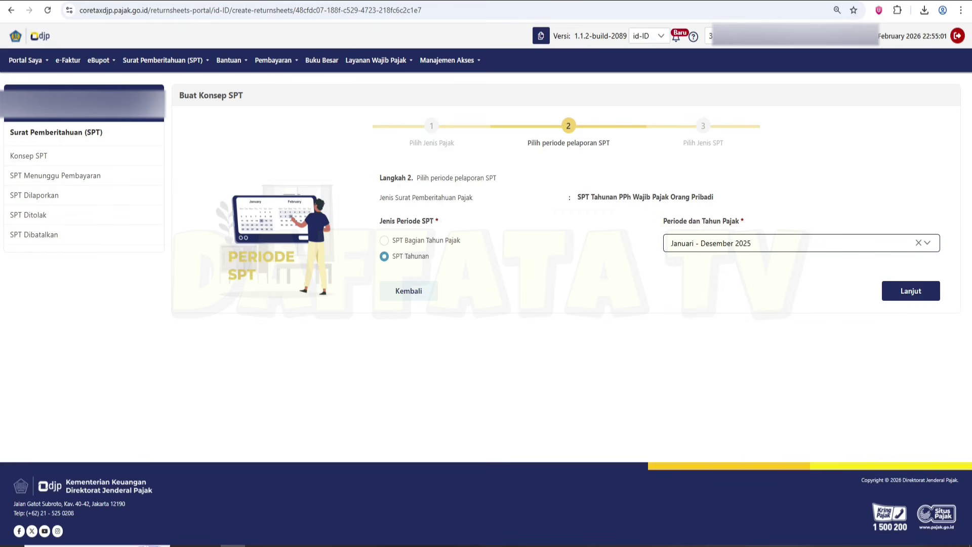
key("Return")
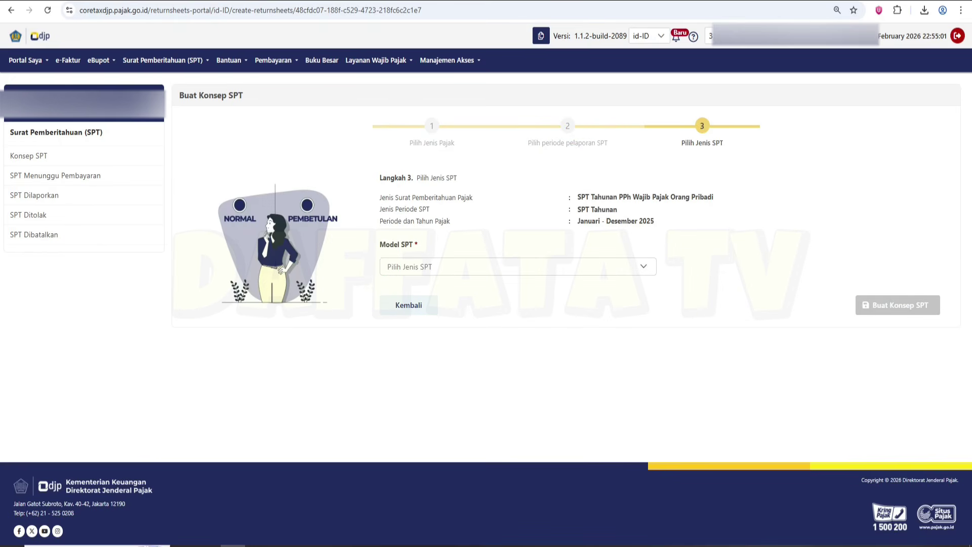
Set the SPT model to Normal, acknowledge the filing obligation notice and create the SPT draft
key("Return")
key("Return")
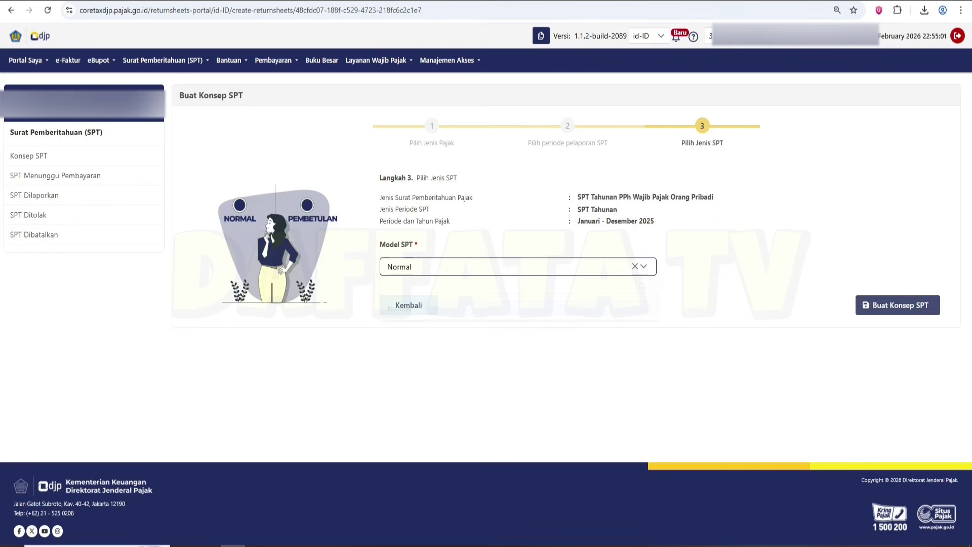
key("Tab")
key("Tab")
key("Return")
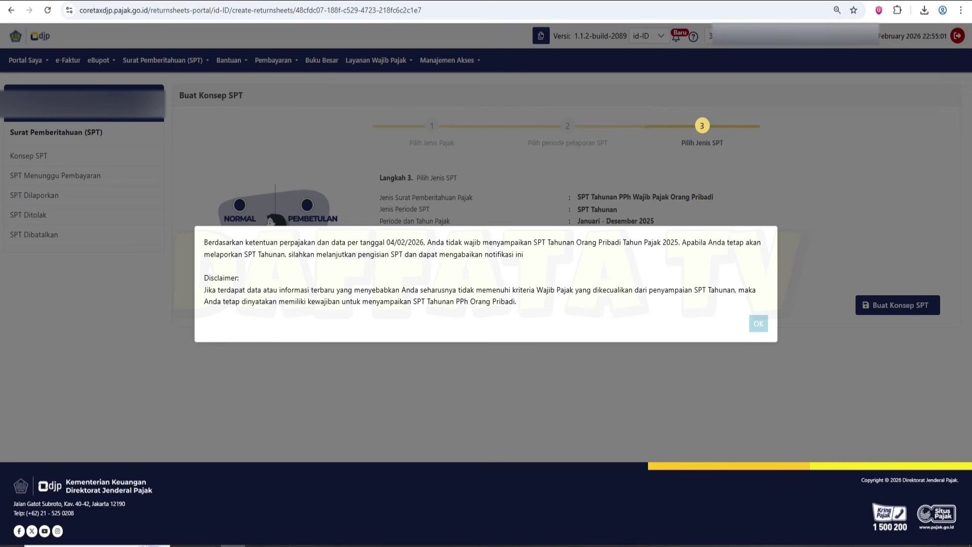
left_click_drag(204, 242, 516, 301)
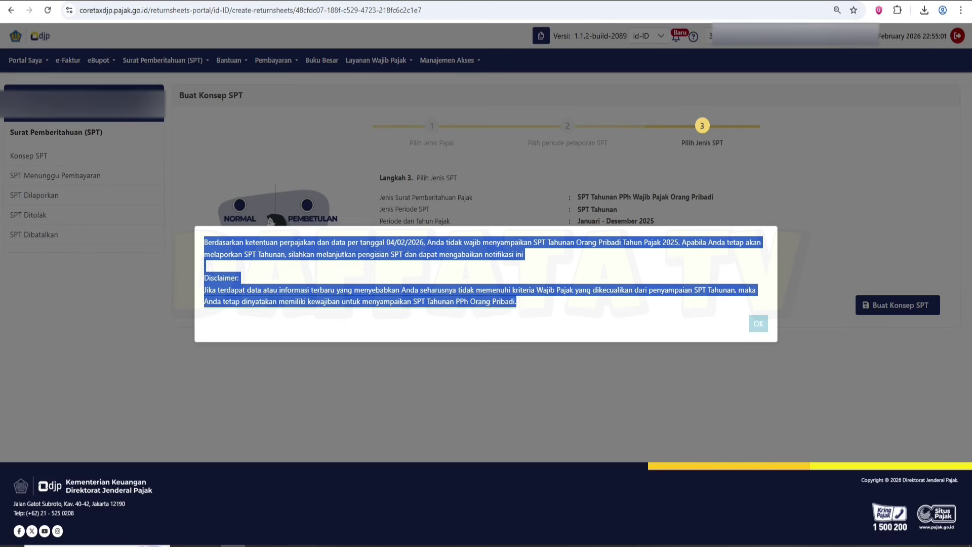
key("Return")
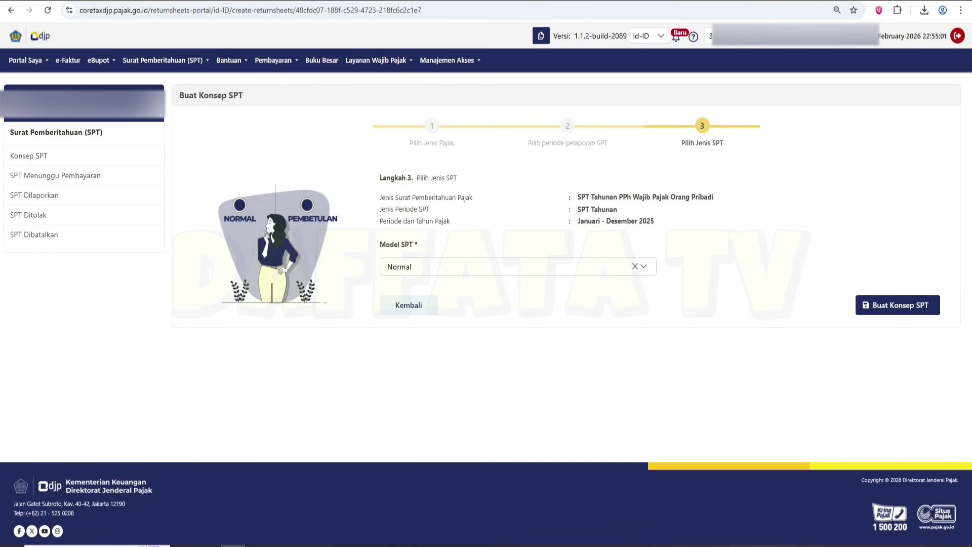
left_click(897, 305)
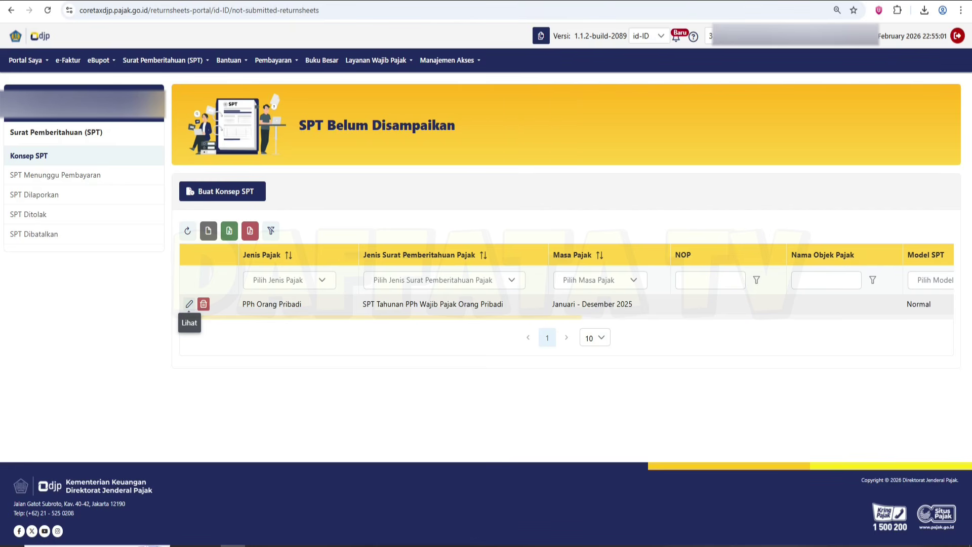
Open the PPh Orang Pribadi draft for editing and set Sumber Penghasilan to Pekerjaan in the header
left_click(189, 304)
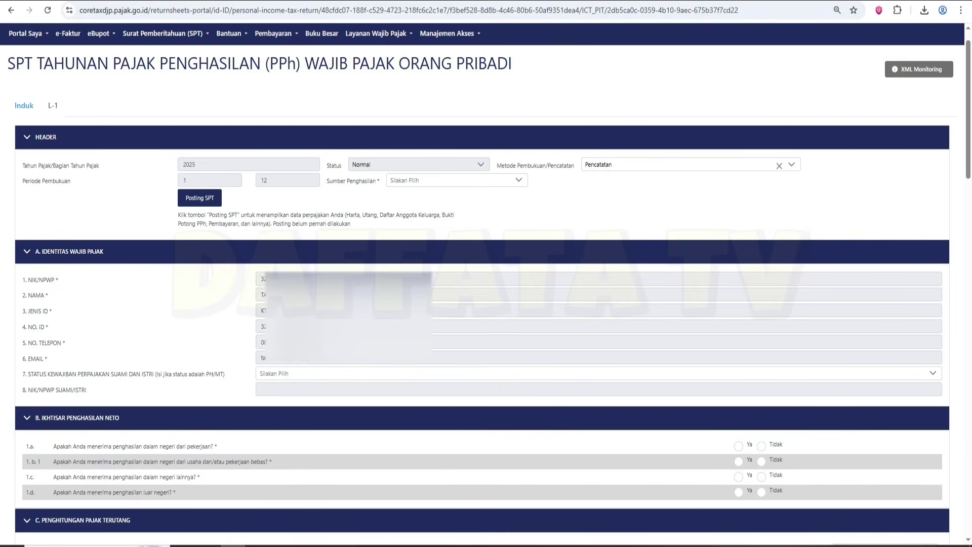
left_click(689, 165)
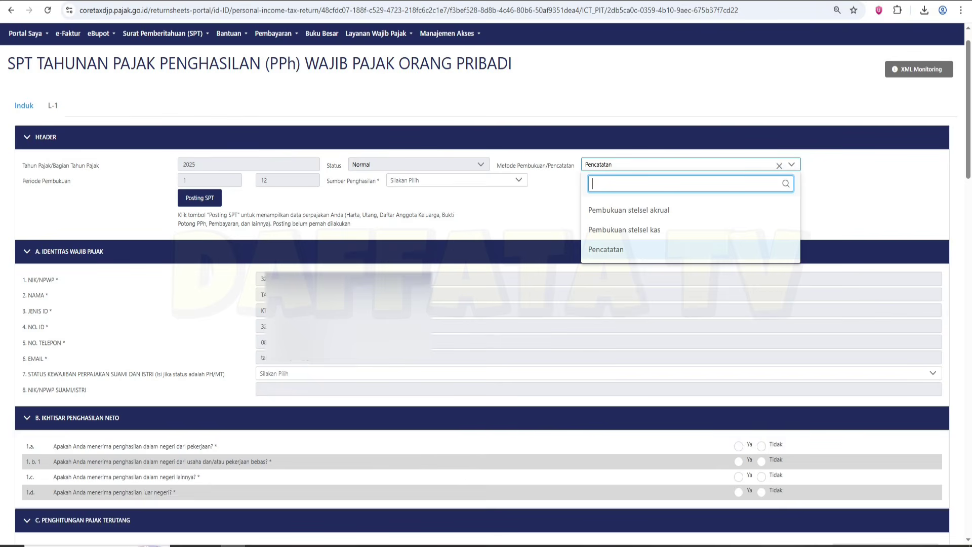
key("Escape")
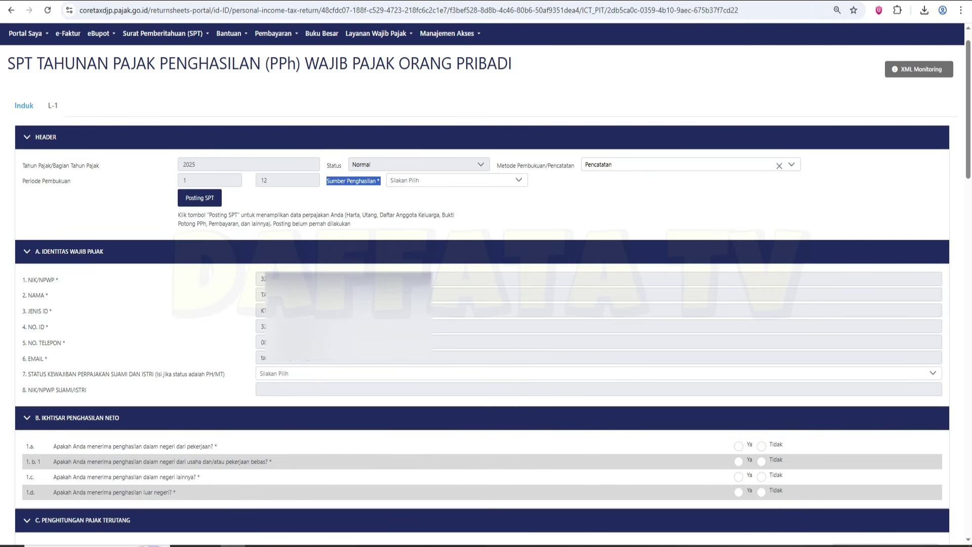
left_click(455, 181)
left_click(421, 245)
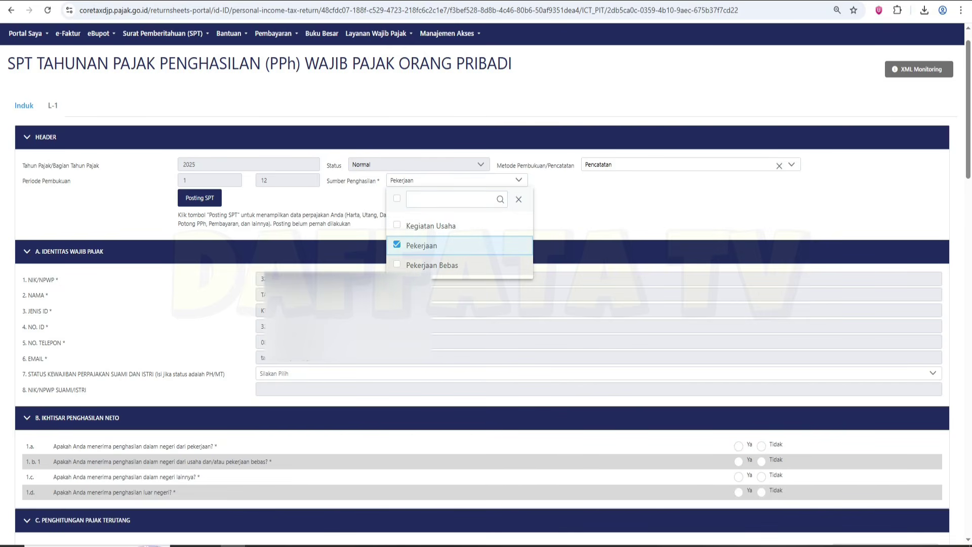
key("Escape")
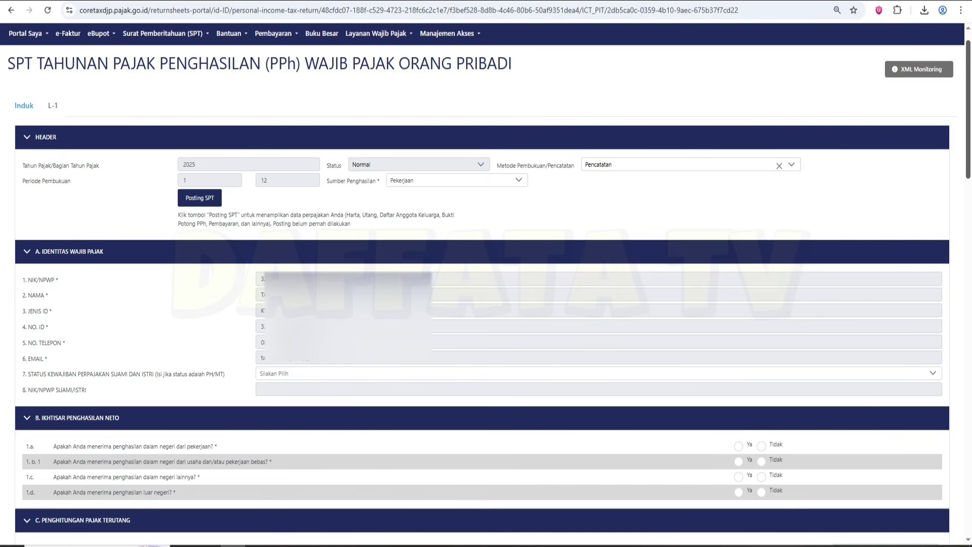
Accept the declaration statement in section K and save the return as a draft
key("End")
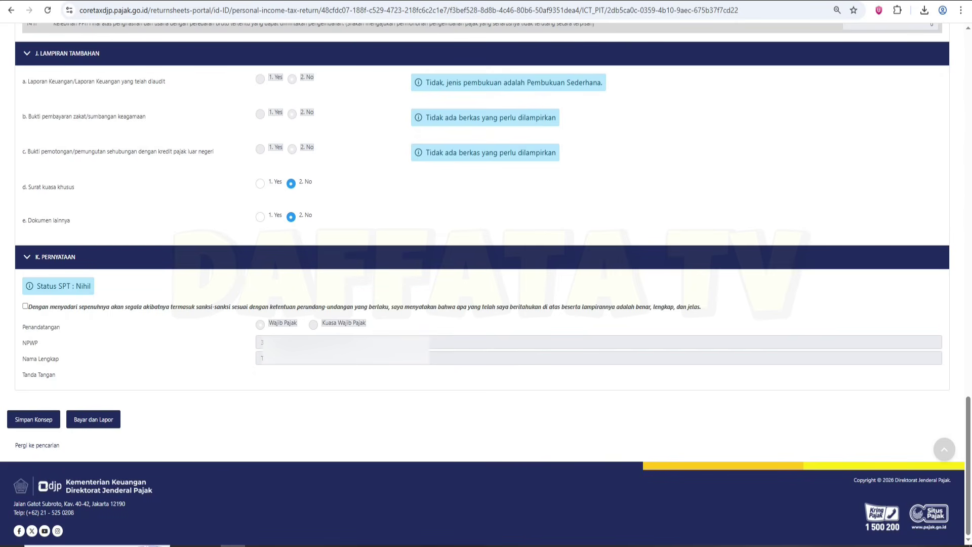
left_click(24, 306)
left_click(33, 419)
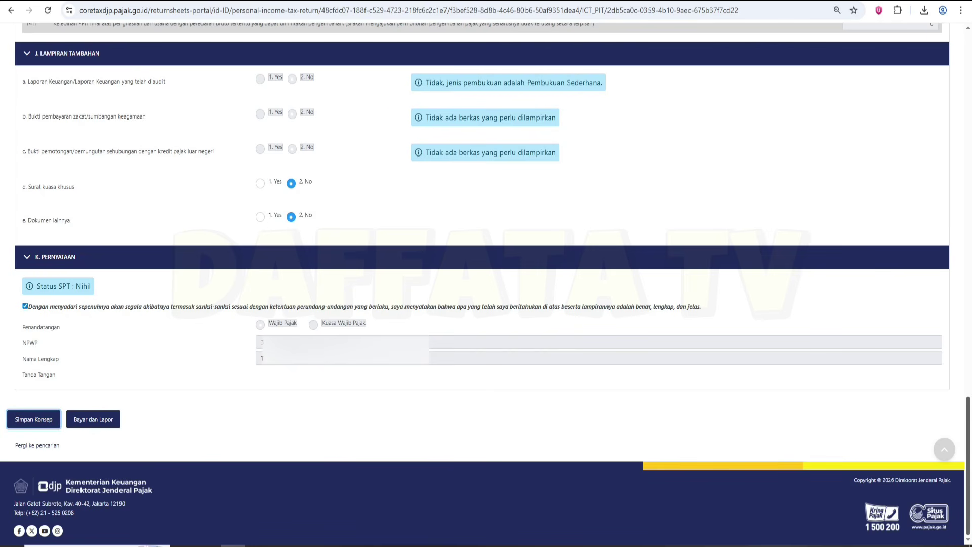
Post the SPT to load the tax data, and check the options for the husband-and-wife tax obligation status without choosing one
key("Home")
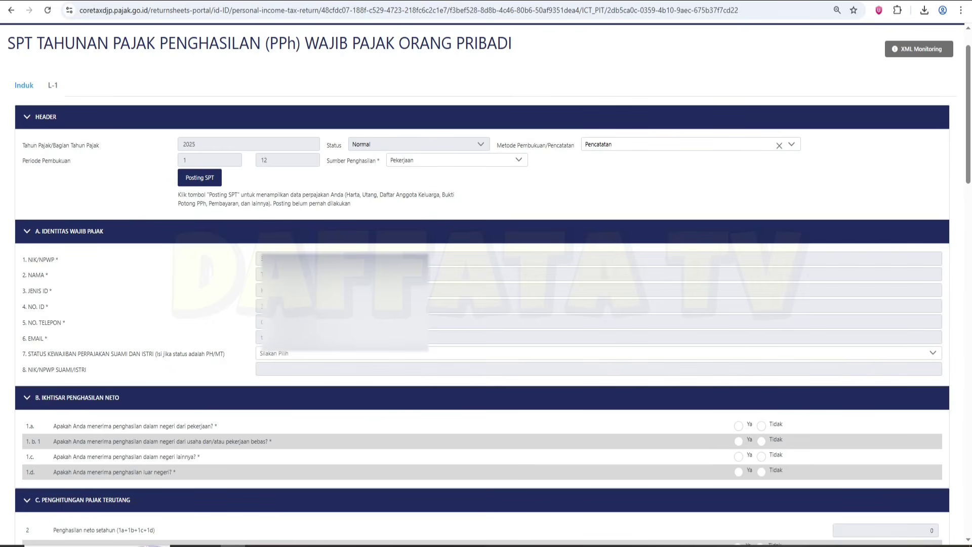
left_click(200, 177)
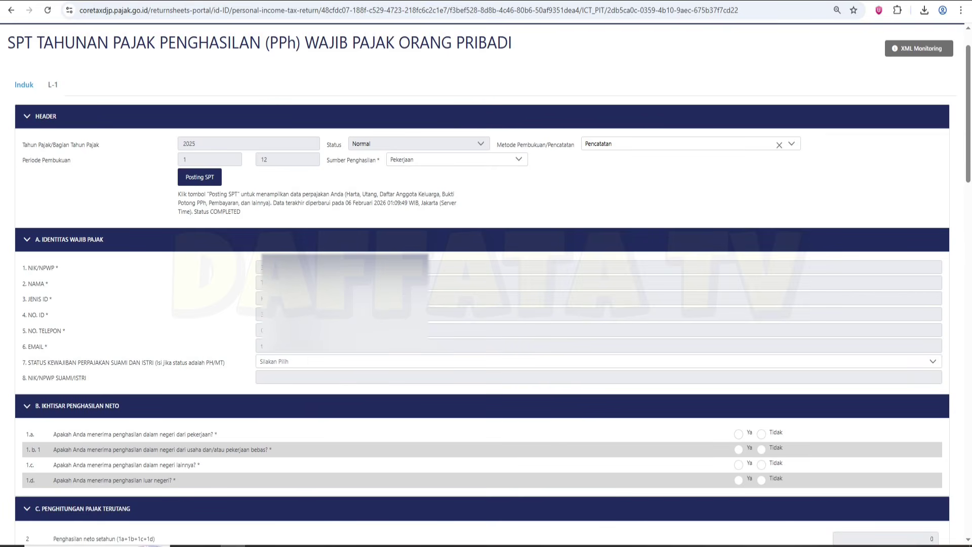
scroll(486, 273, "down", 4)
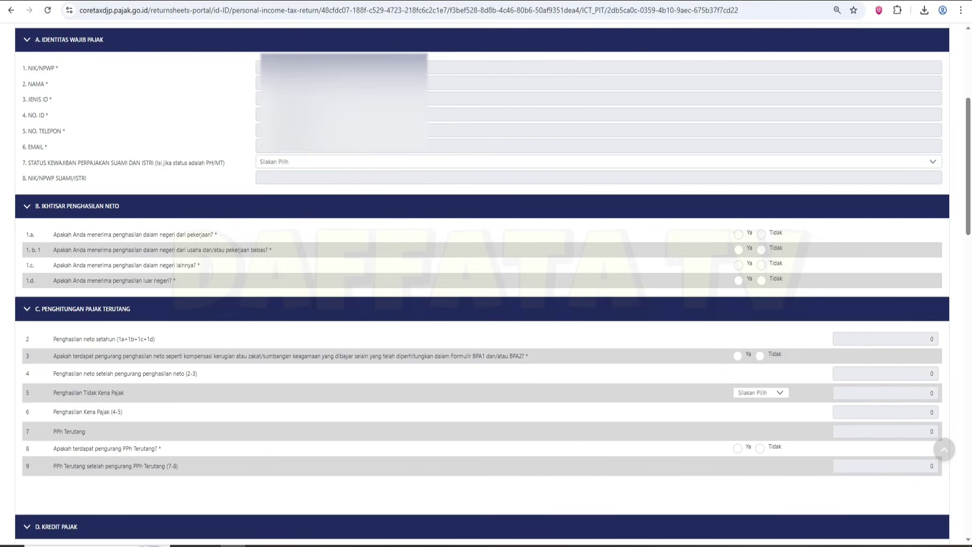
left_click(597, 161)
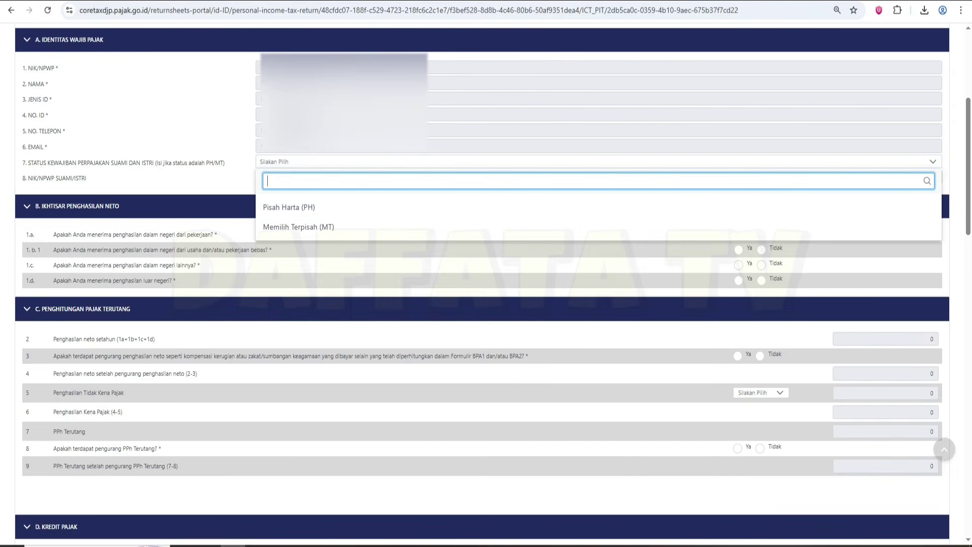
key("Escape")
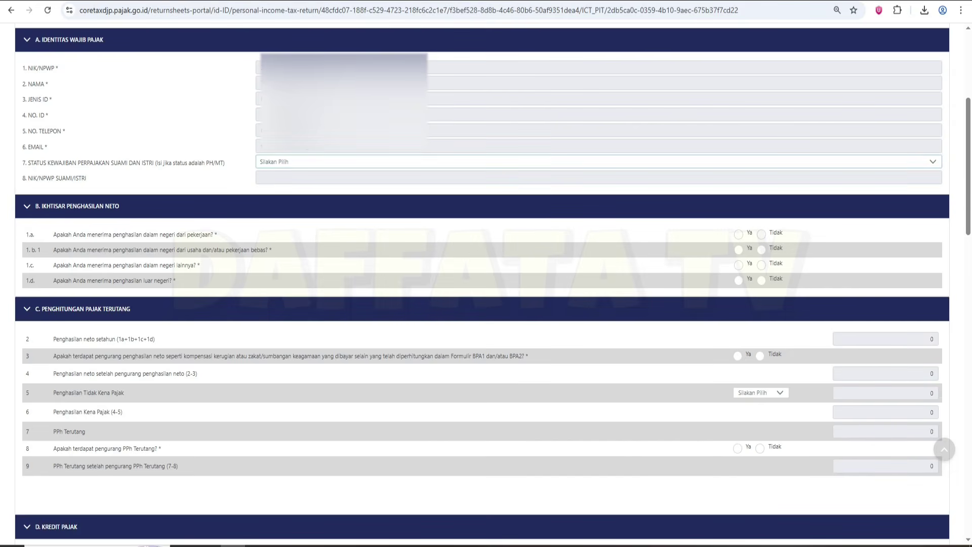
Answer Ya to question 1.a on domestic income from employment and review the resulting net income amount
scroll(514, 525, "down", 3)
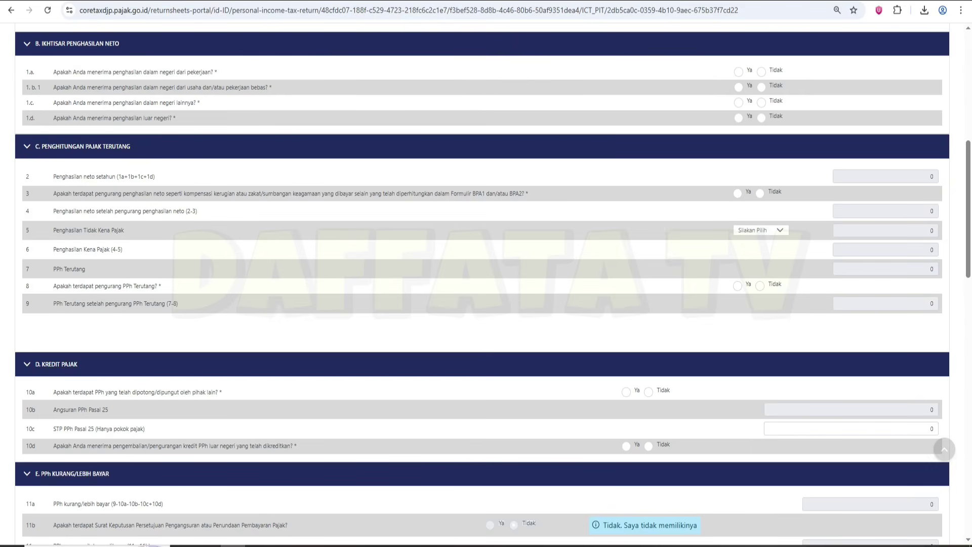
left_click_drag(26, 72, 218, 72)
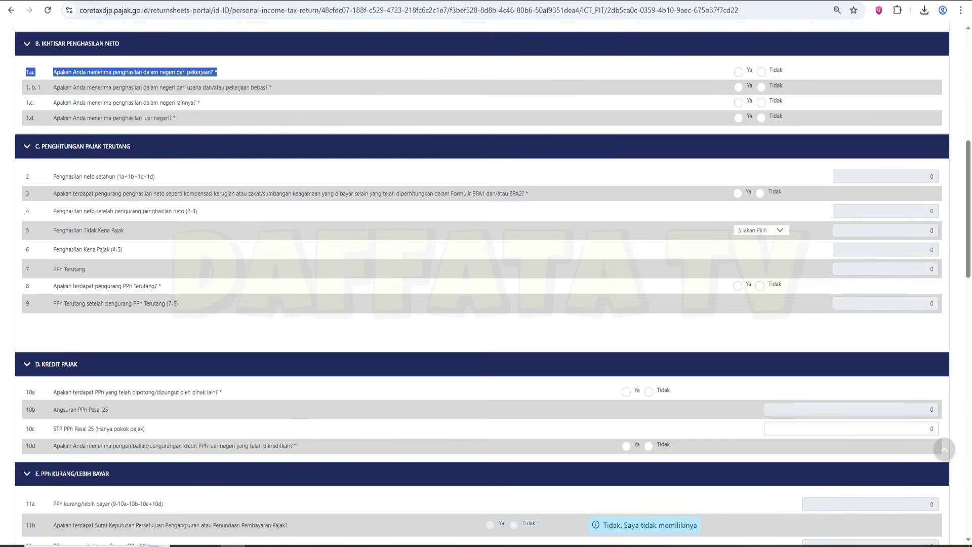
left_click(738, 72)
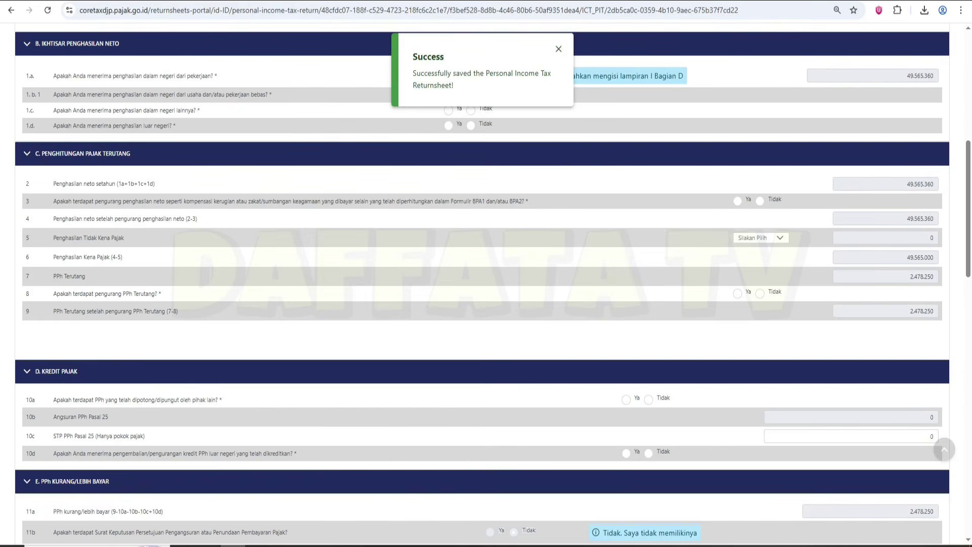
left_click_drag(907, 75, 932, 76)
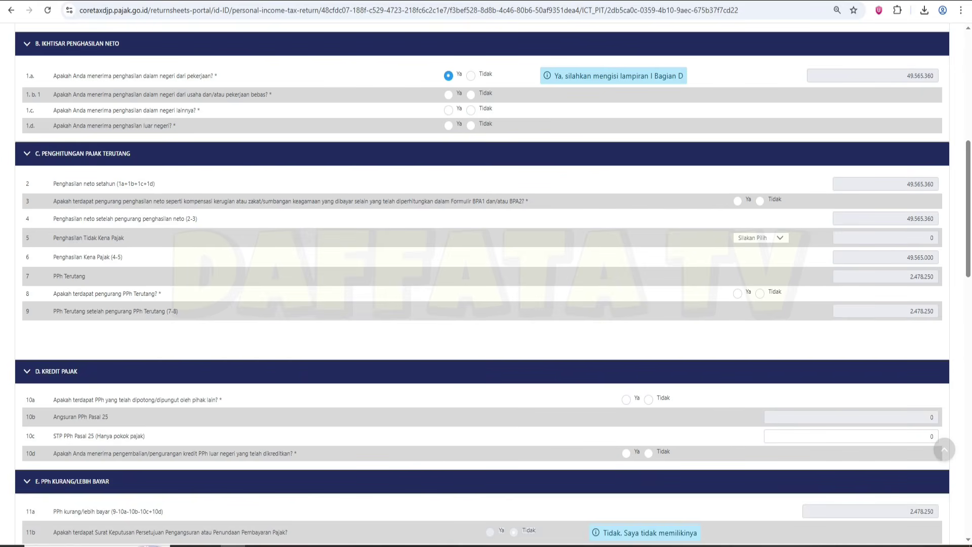
left_click_drag(907, 75, 934, 76)
left_click(922, 76)
left_click_drag(907, 75, 934, 76)
Answer Tidak to question 1.b.1 on business income, Ya to 1.c on other domestic income and Tidak to 1.d on foreign income
left_click(471, 94)
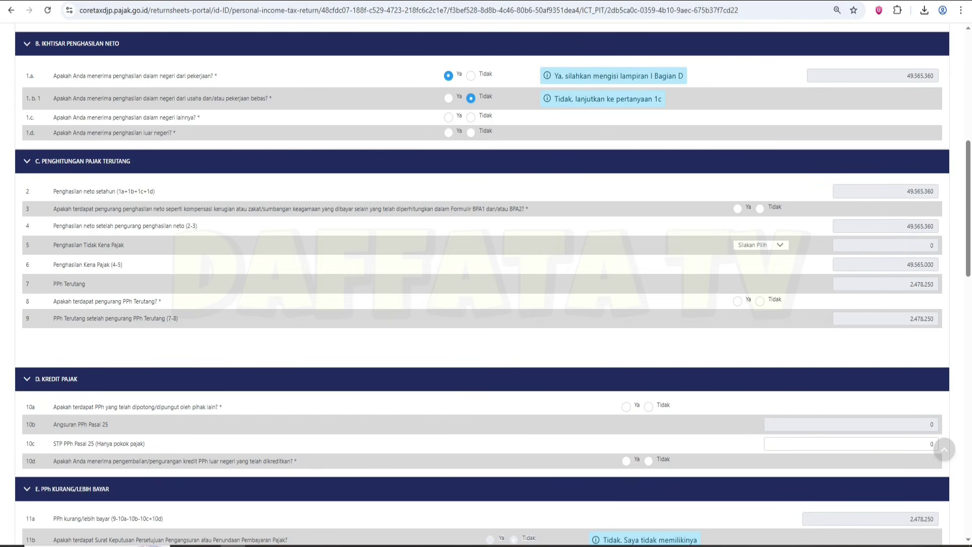
left_click(448, 117)
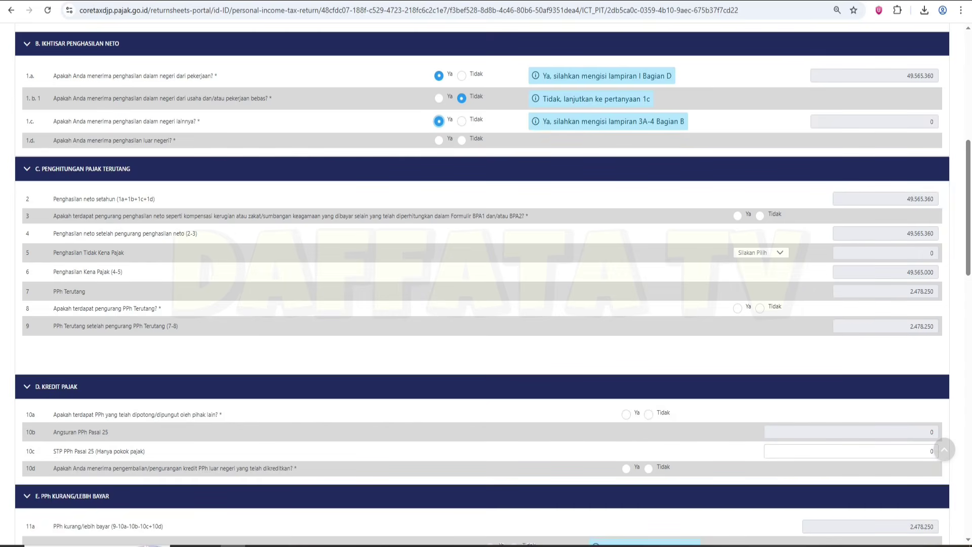
left_click_drag(86, 121, 201, 122)
left_click_drag(56, 141, 175, 141)
left_click(175, 140)
left_click(461, 140)
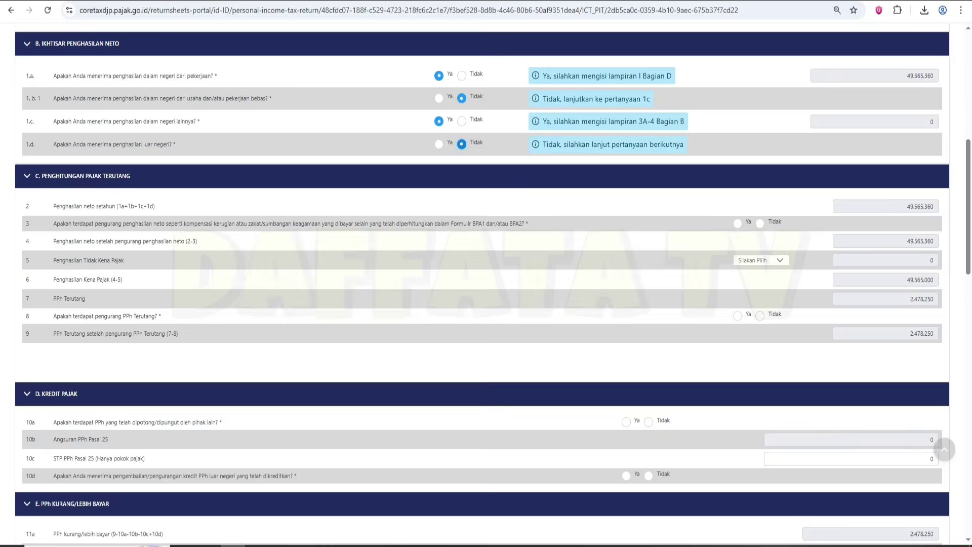
Answer Tidak to question 3 in section C about deductions from net income
scroll(461, 140, "down", 3)
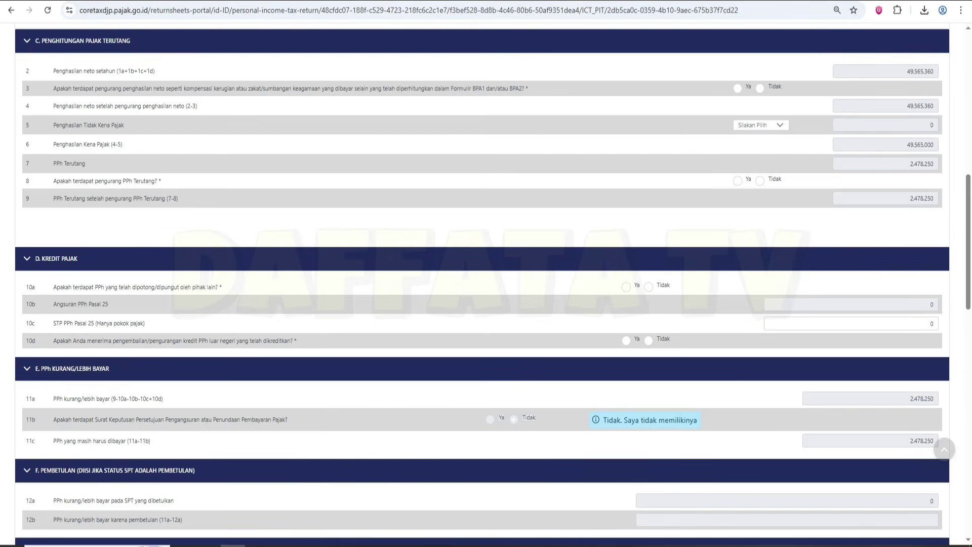
left_click(760, 88)
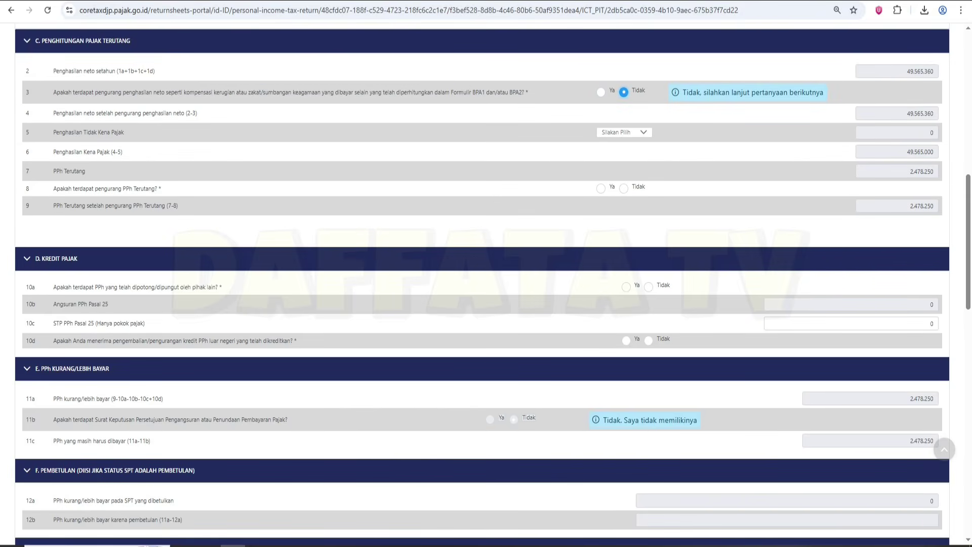
In section C, answer Tidak to questions 3 and 8 and set Penghasilan Tidak Kena Pajak to K/3
left_click(600, 92)
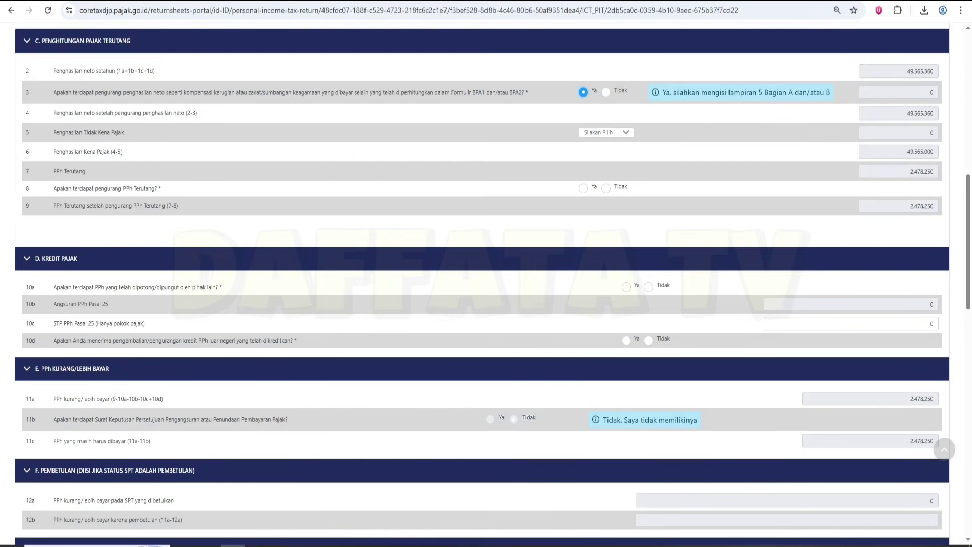
left_click(606, 92)
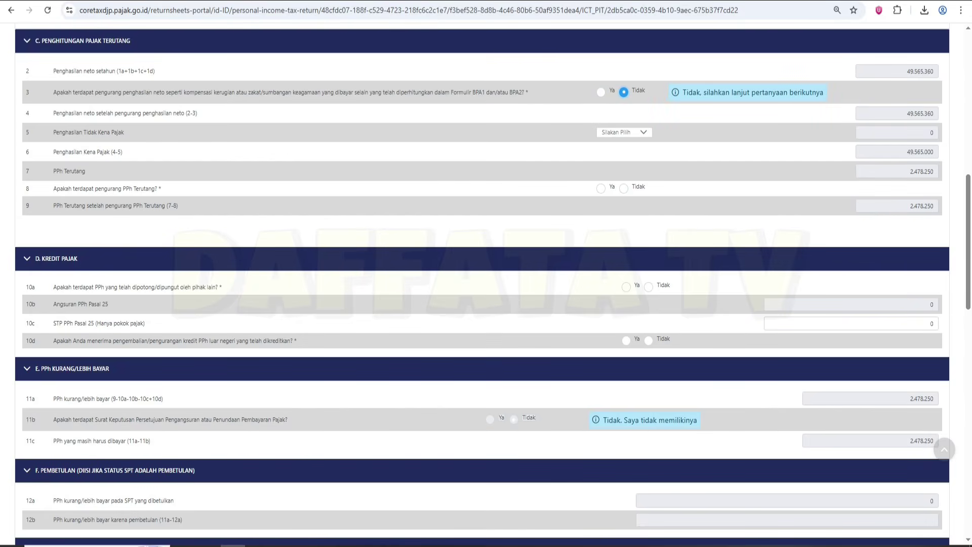
left_click(623, 132)
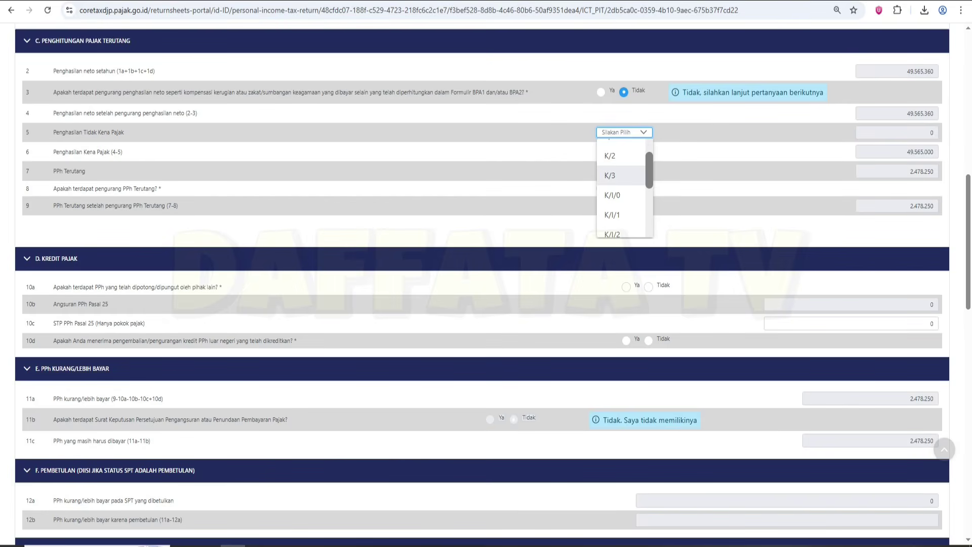
left_click(615, 175)
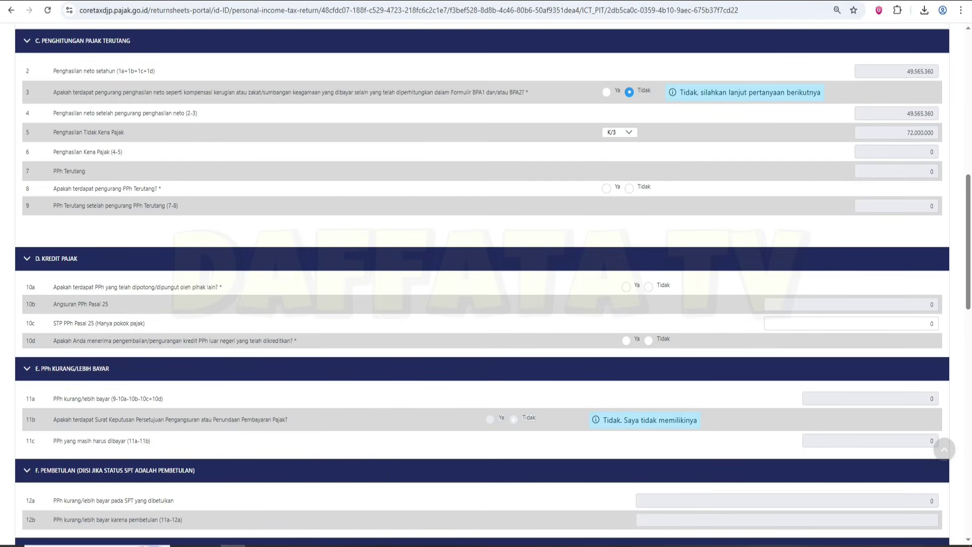
left_click(629, 189)
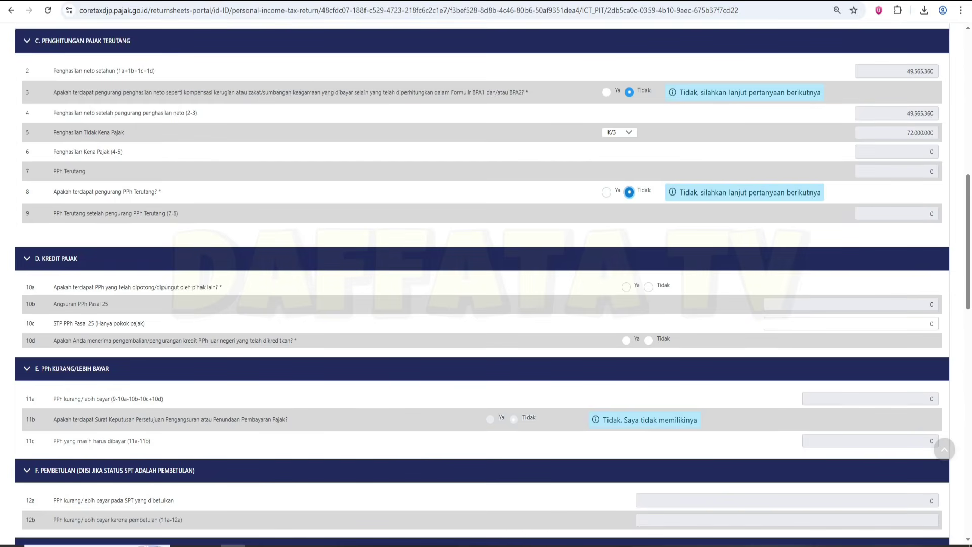
Answer Ya to question 10a on PPh withheld or collected by other parties and check the resulting credit amount
scroll(485, 284, "down", 4)
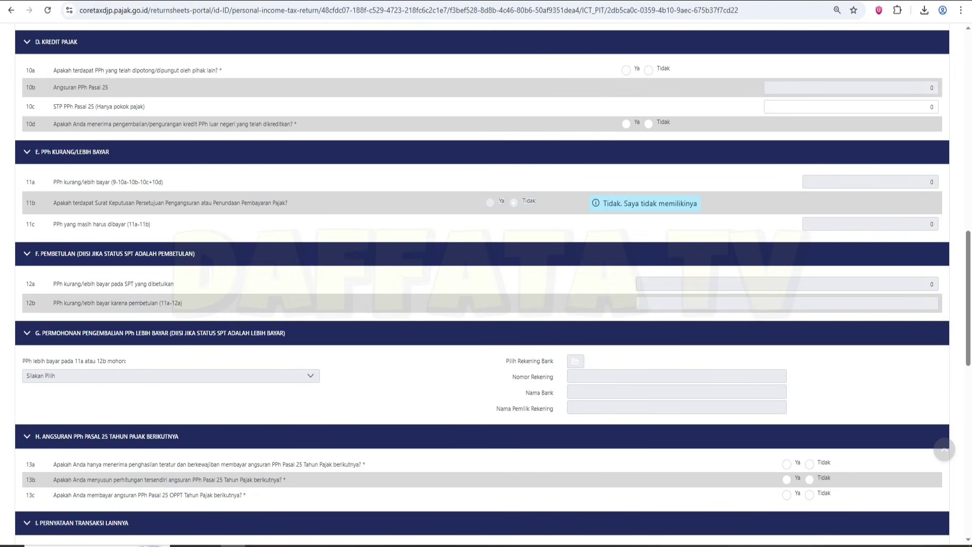
left_click_drag(53, 71, 222, 70)
left_click(222, 71)
left_click(626, 71)
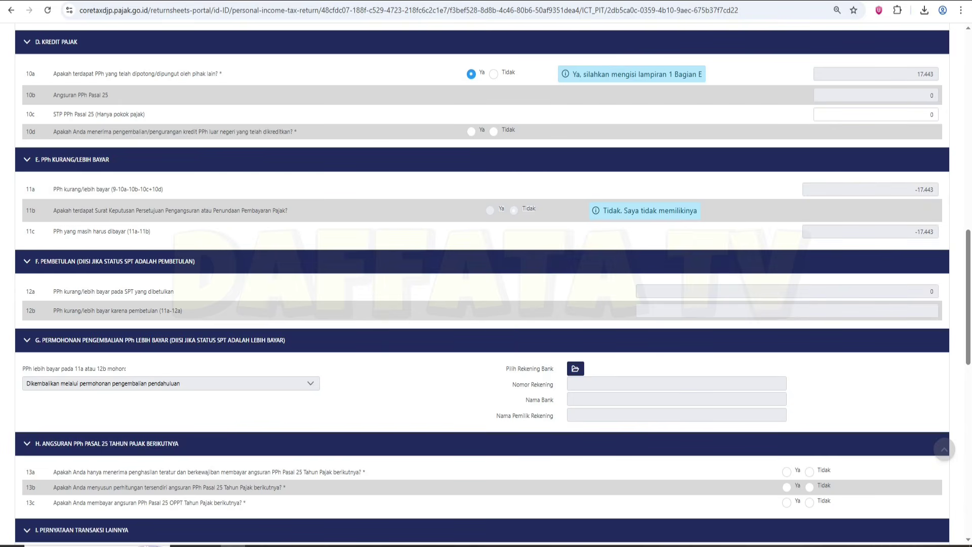
left_click_drag(917, 74, 934, 74)
key("Escape")
left_click_drag(917, 74, 933, 74)
key("Escape")
Check the PPh kurang/lebih bayar amount in 11a and view the refund bank account choices in section G without selecting one
scroll(486, 283, "down", 3)
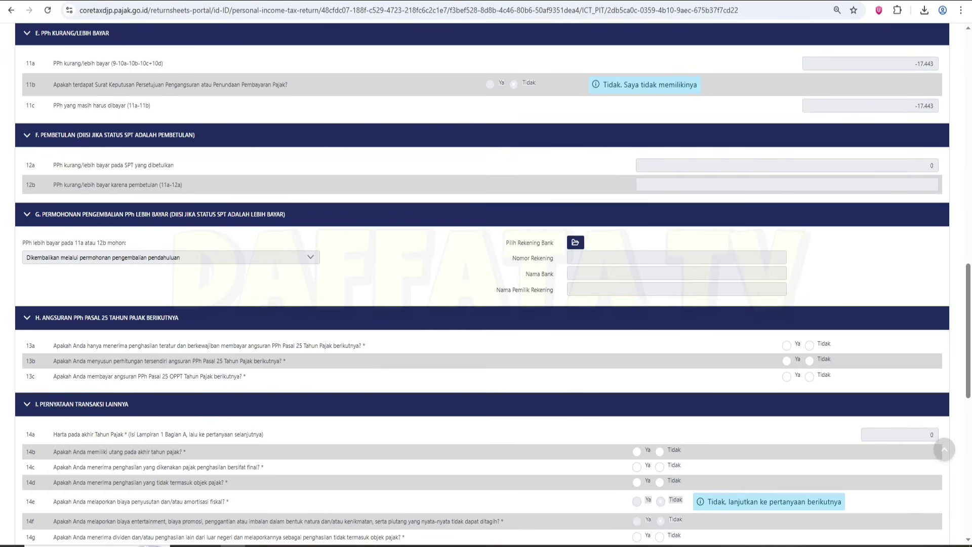
left_click_drag(914, 63, 934, 63)
left_click_drag(914, 64, 934, 63)
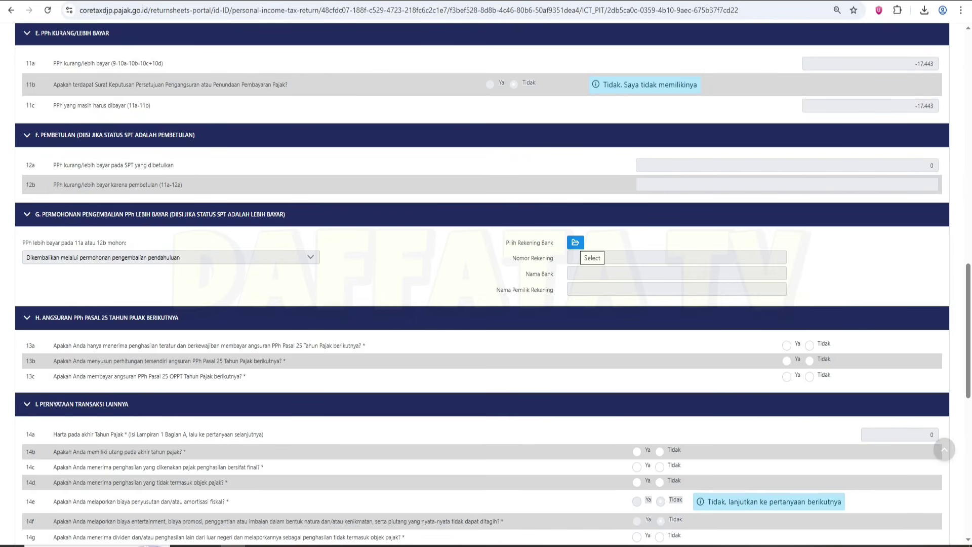
left_click(575, 242)
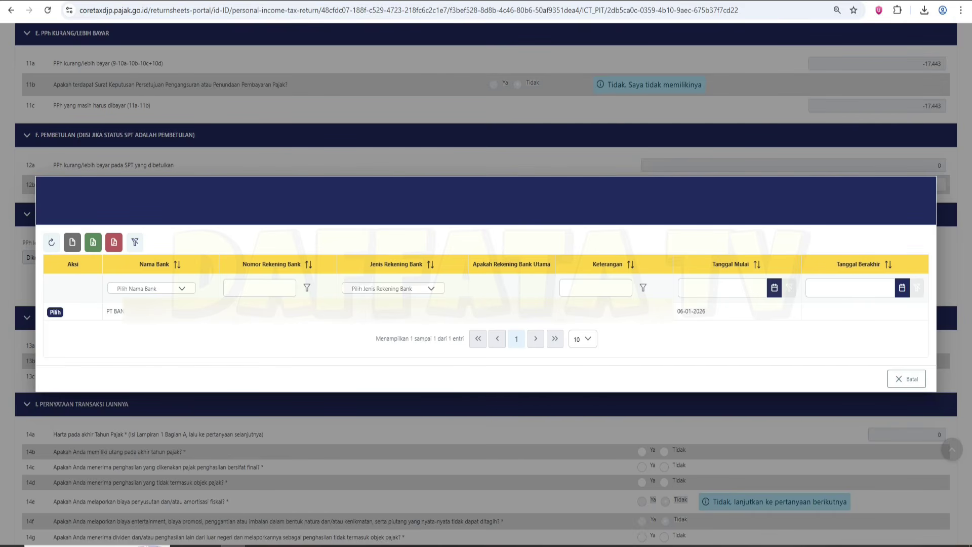
left_click(906, 379)
key("Return")
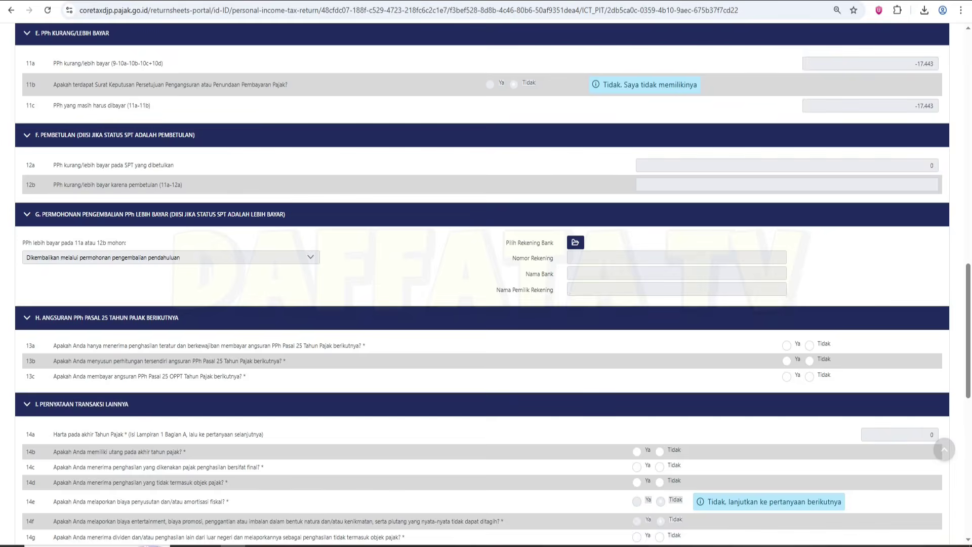
Answer Tidak to questions 13a, 13b and 13c in section H on next year's PPh Pasal 25 instalments
scroll(485, 283, "down", 4)
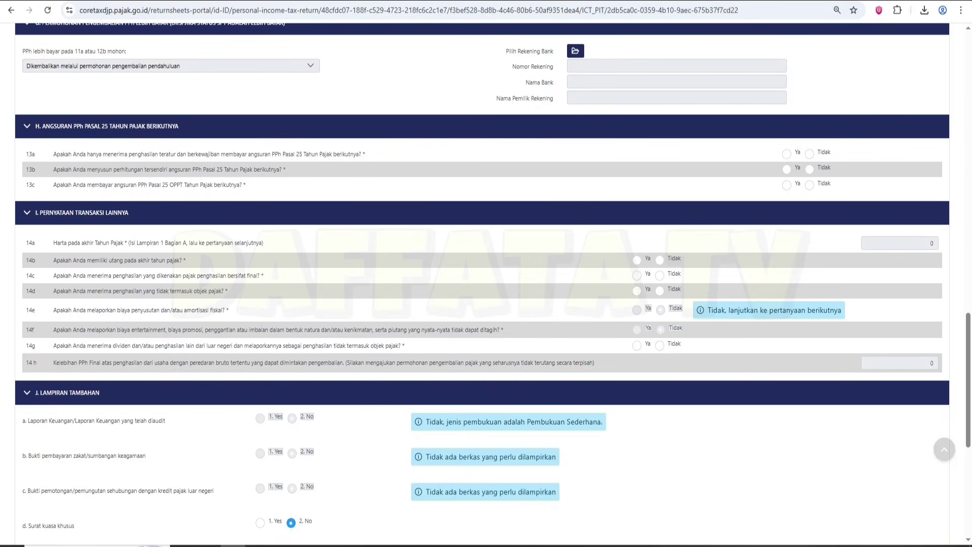
left_click(809, 154)
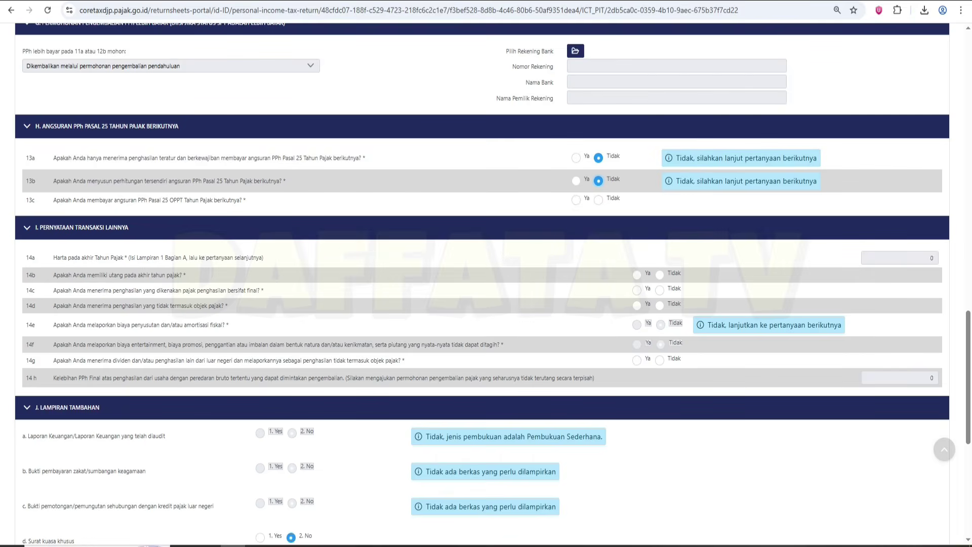
left_click(597, 199)
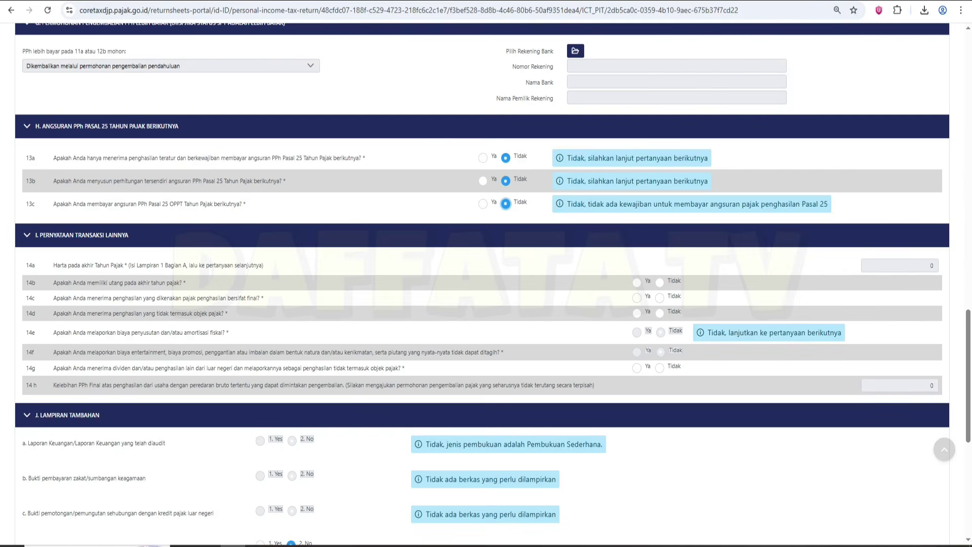
key("Tab")
key("Tab")
In section I, answer Ya to 14b on year-end debts and Tidak to 14c on final-taxed income and 14d on non-taxable income
left_click(636, 282)
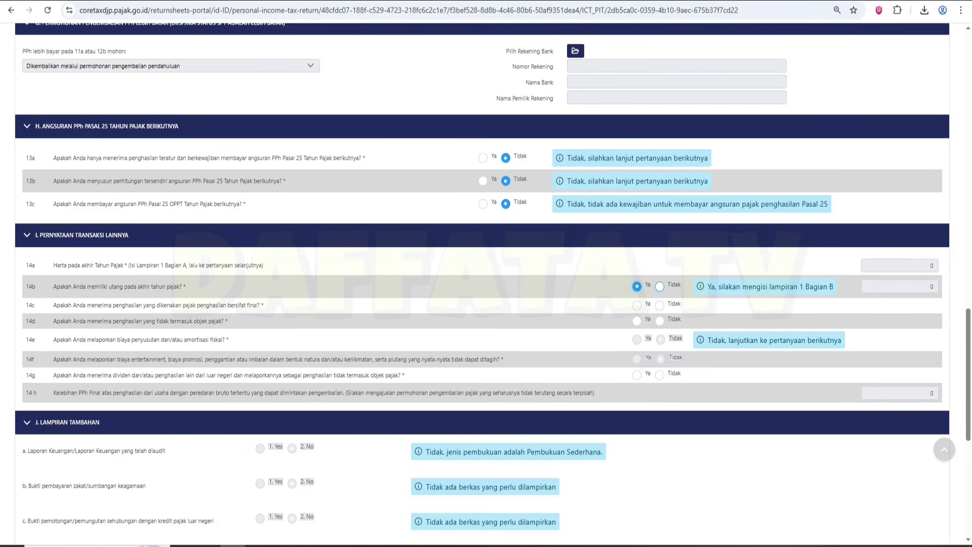
left_click(659, 286)
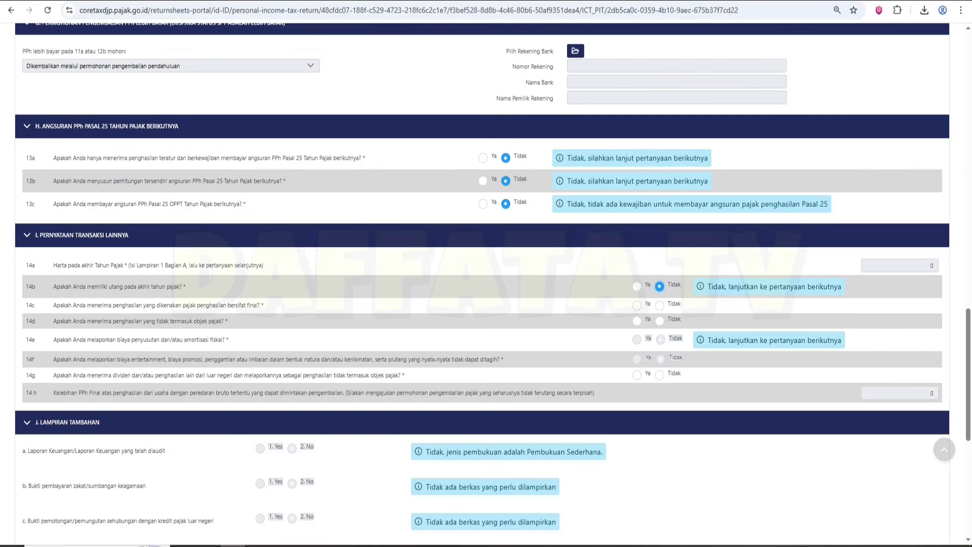
left_click(637, 287)
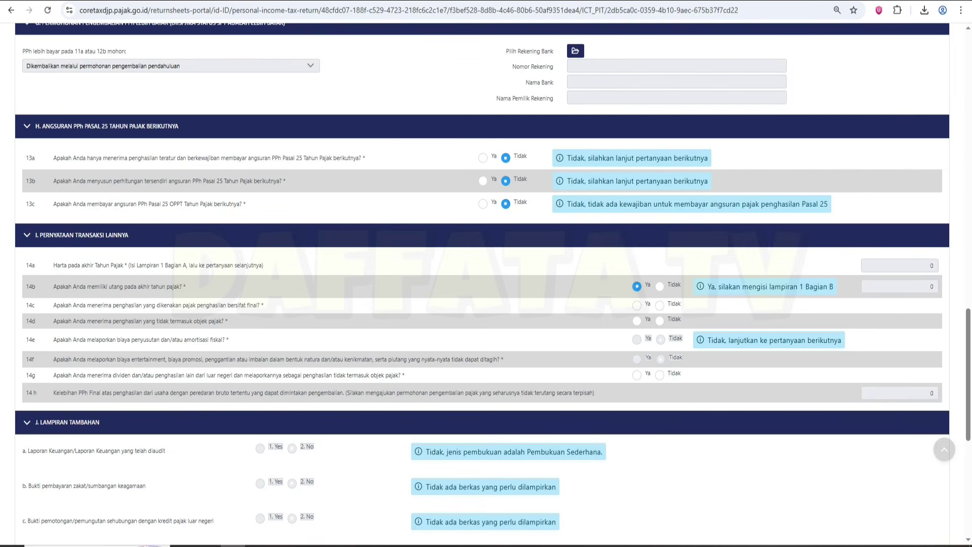
left_click(659, 306)
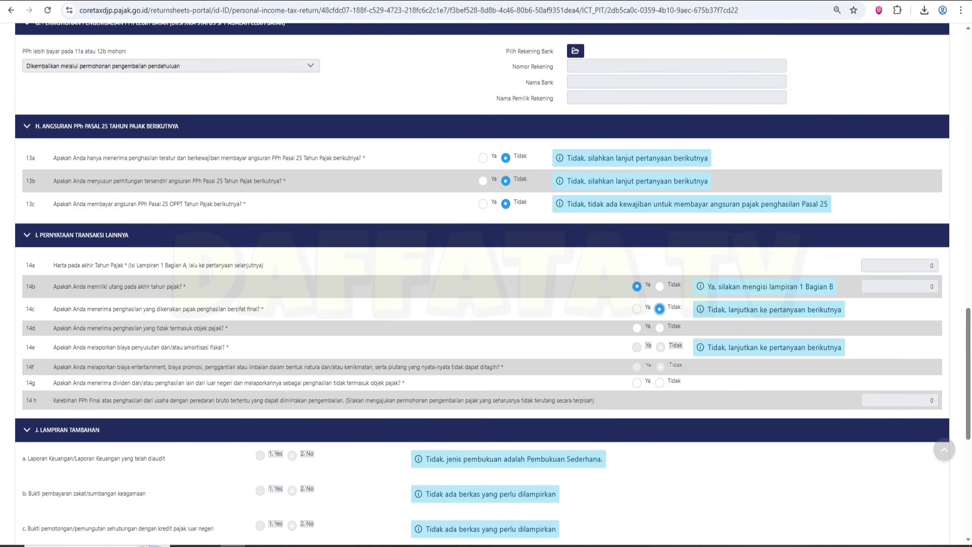
left_click(659, 327)
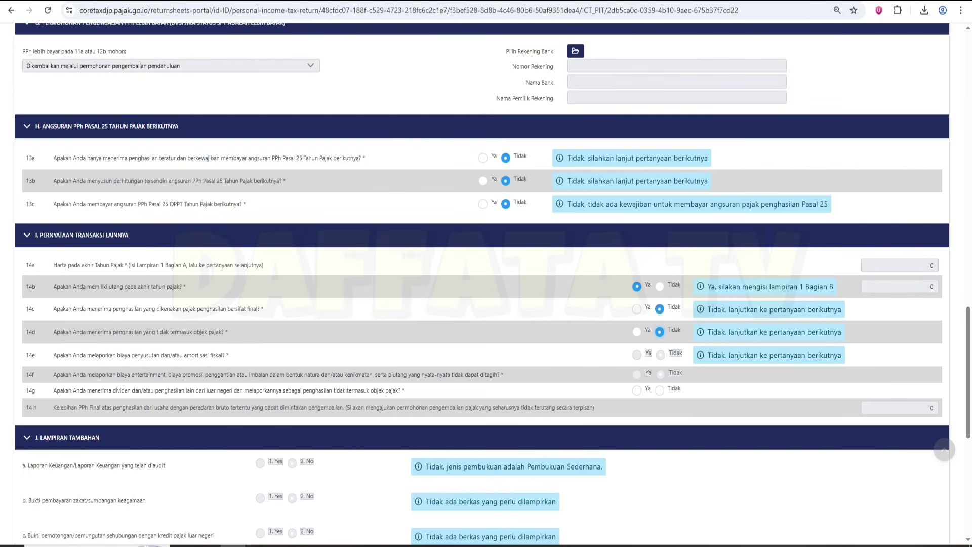
double_click(653, 353)
left_click(653, 354)
Tick the declaration statement in section K and save the return as a draft
scroll(482, 284, "down", 8)
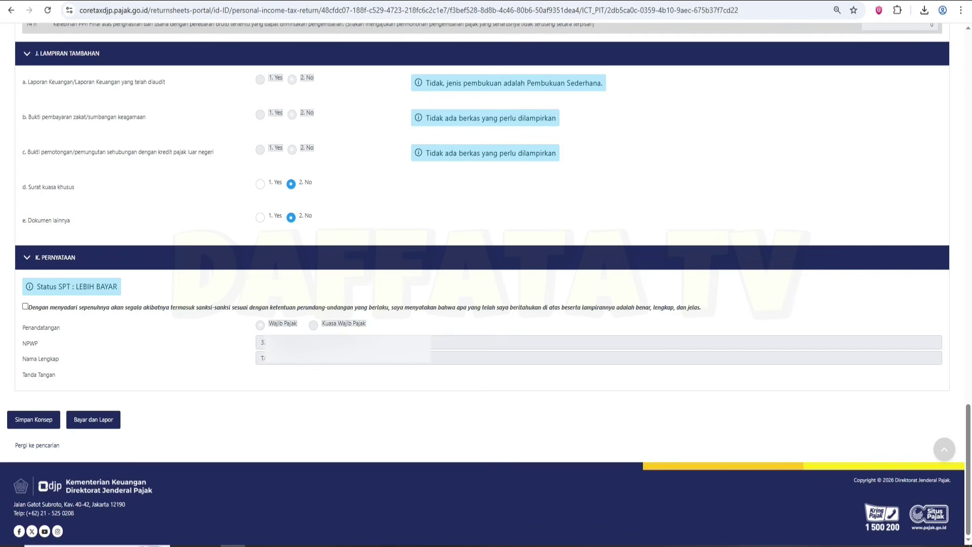
left_click(25, 307)
left_click(33, 420)
key("Home")
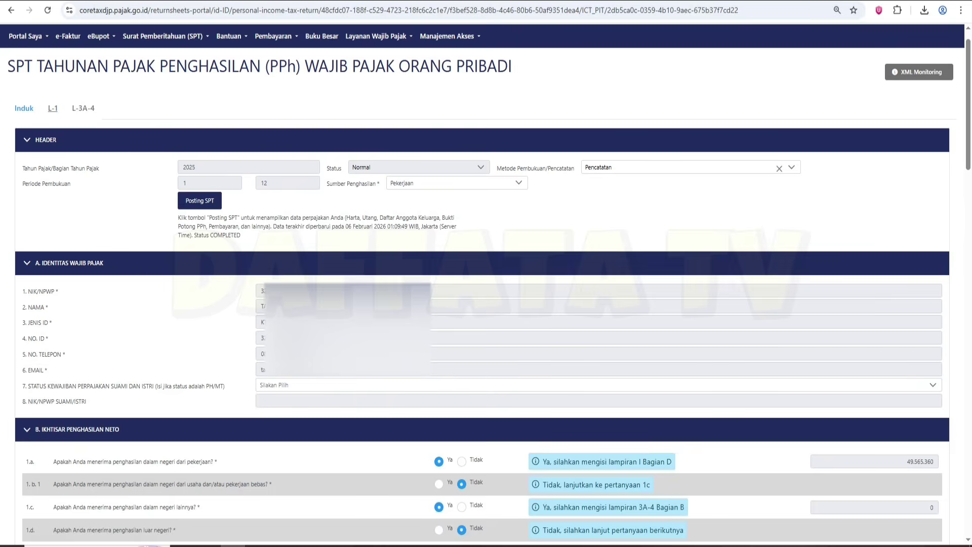
Open attachment L-1 and review its list of parts A to E
left_click(53, 108)
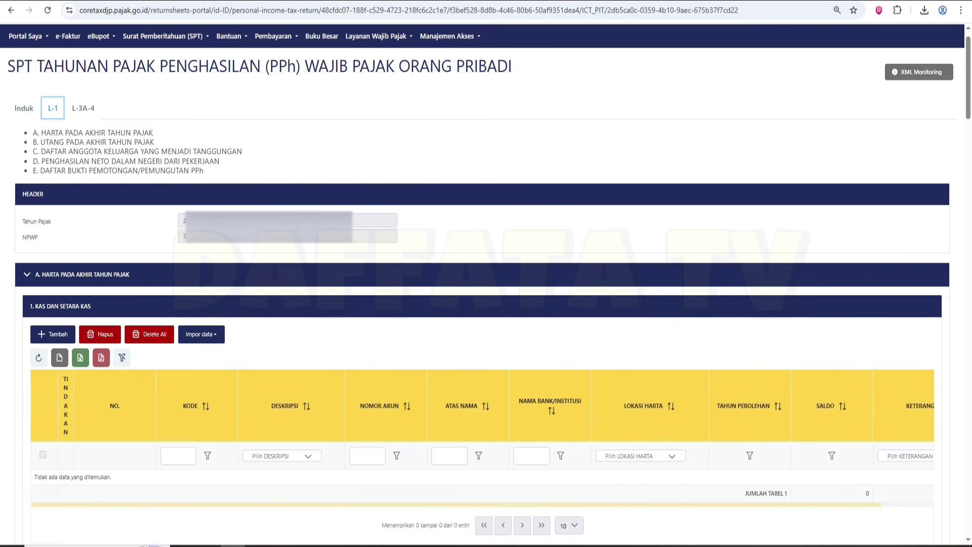
left_click_drag(38, 133, 149, 133)
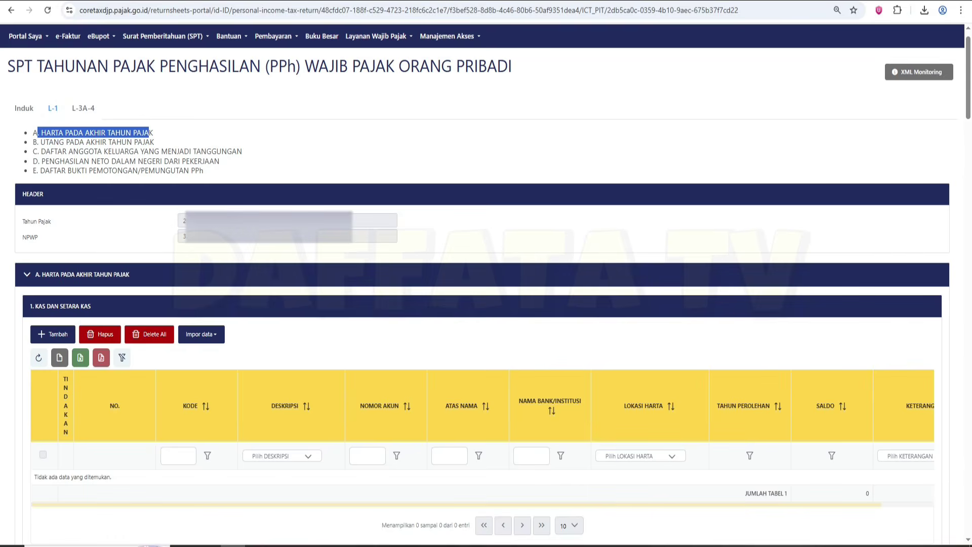
double_click(53, 142)
left_click_drag(46, 151, 133, 151)
left_click_drag(42, 161, 133, 171)
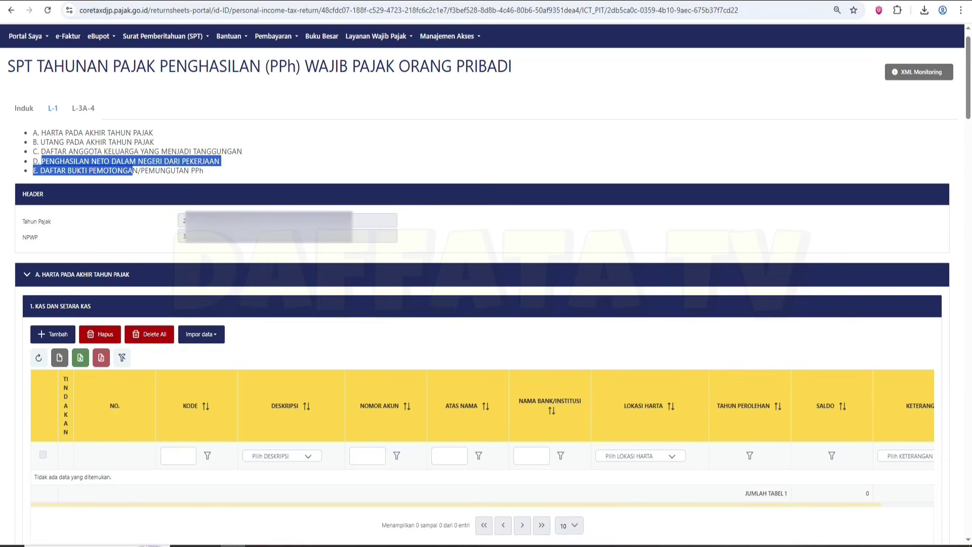
left_click(133, 170)
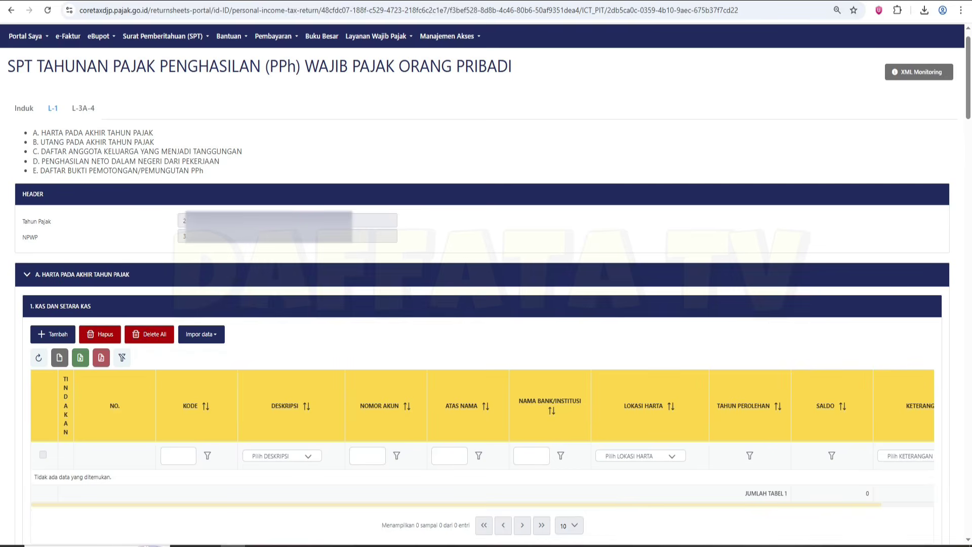
Start a new Kas dan Setara Kas asset entry in part A with Setara Kas Lainnya as its description
scroll(486, 284, "down", 3)
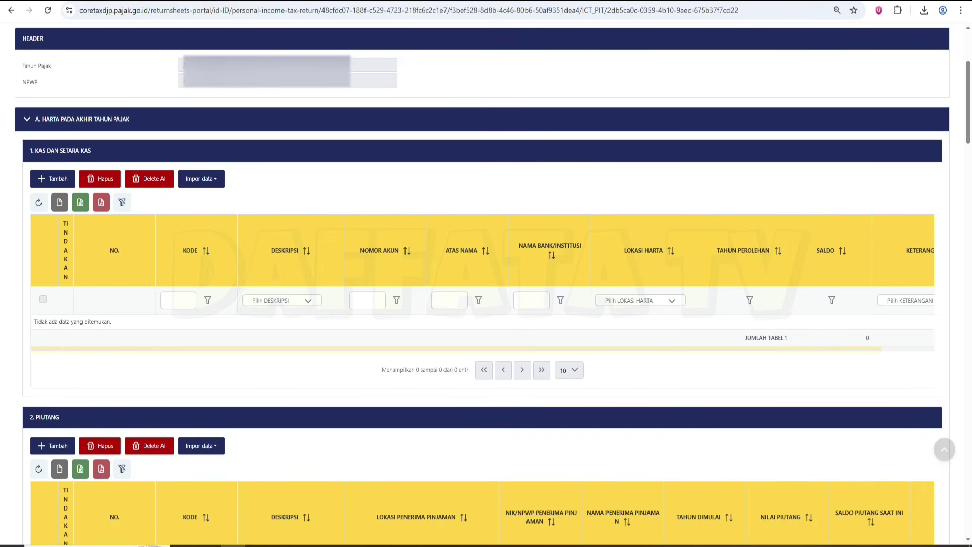
left_click(53, 178)
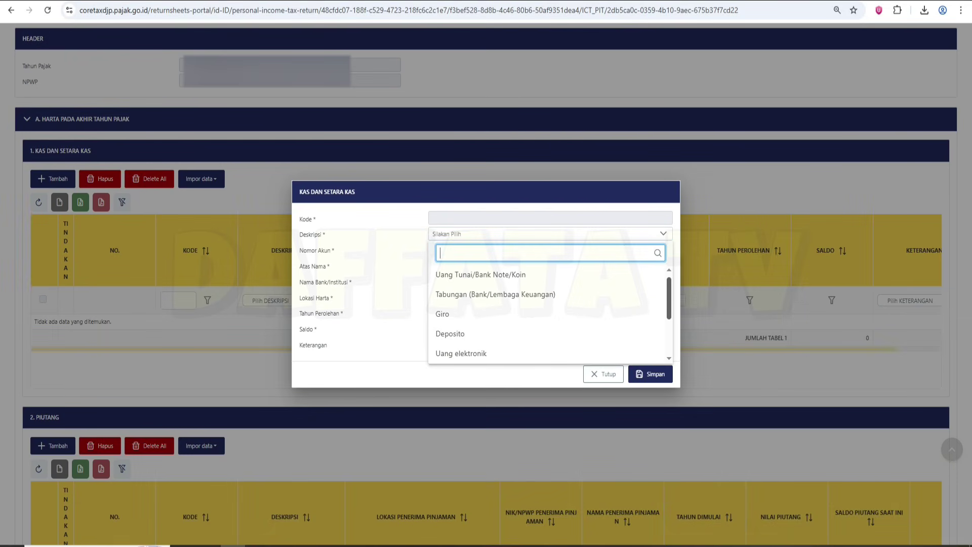
scroll(549, 314, "down", 3)
scroll(549, 314, "up", 2)
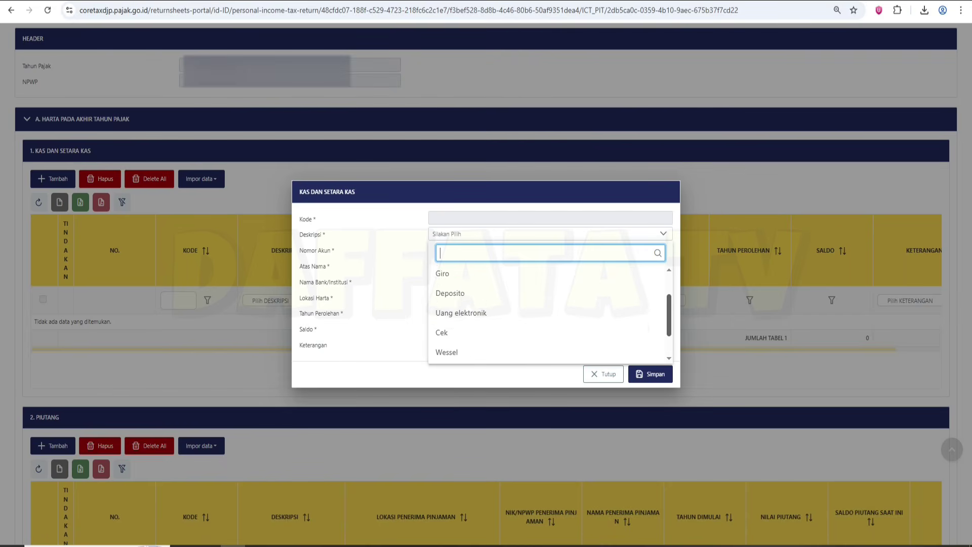
scroll(549, 314, "down", 3)
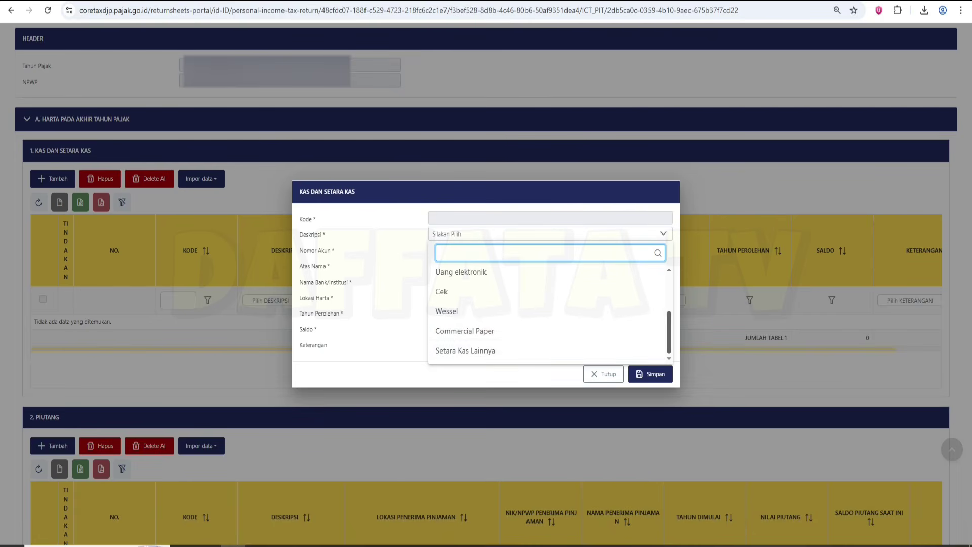
left_click(465, 350)
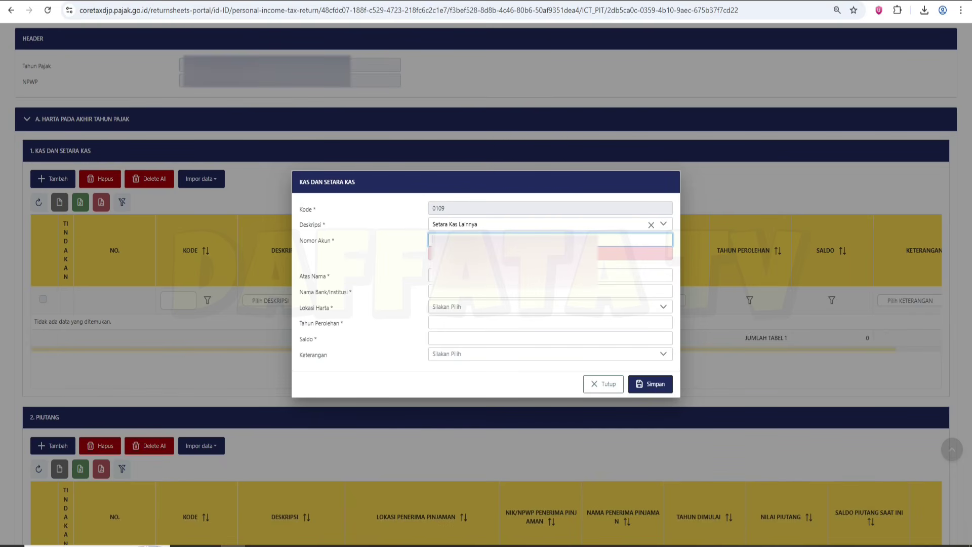
Fill in the account holder's name and the bank or institution name, and set Lokasi Harta to Indonesia
left_click(506, 275)
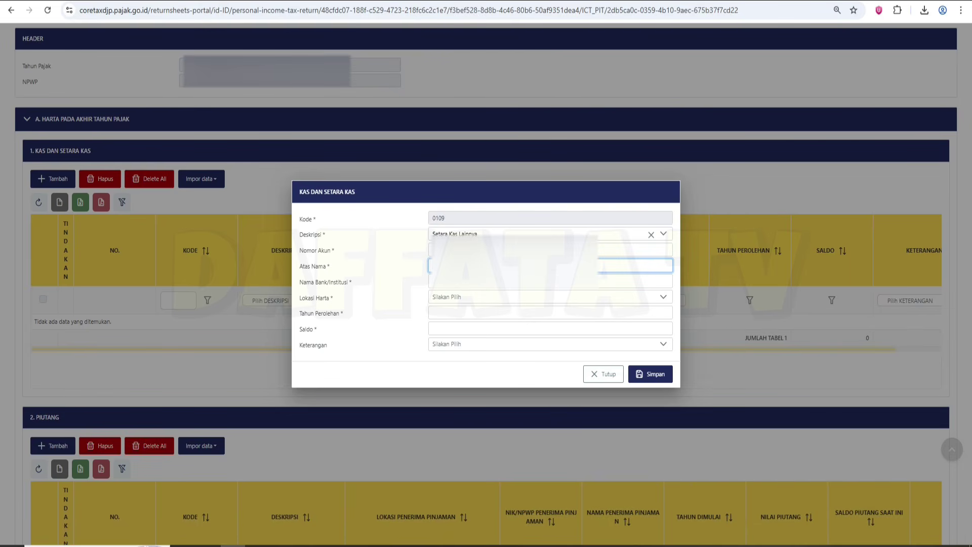
left_click(507, 282)
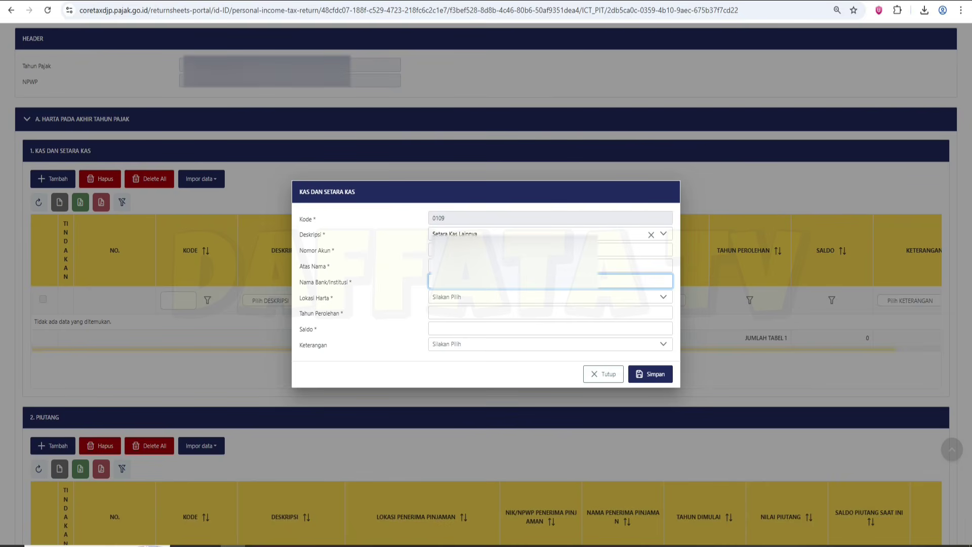
left_click(546, 297)
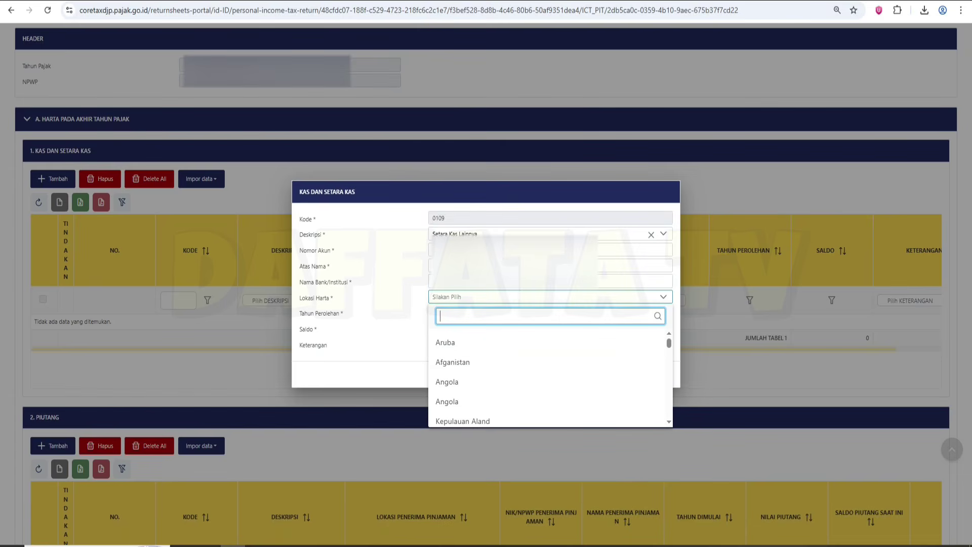
type("in")
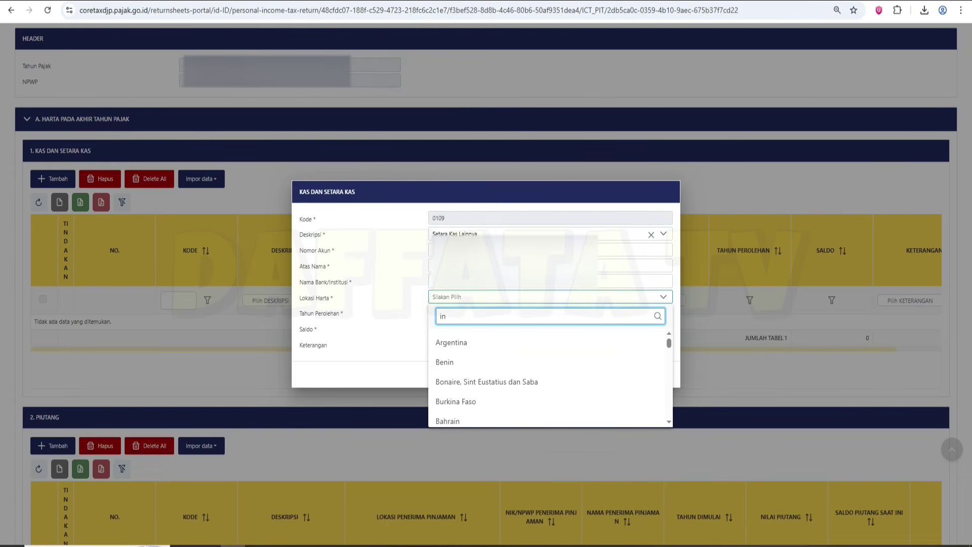
type("do")
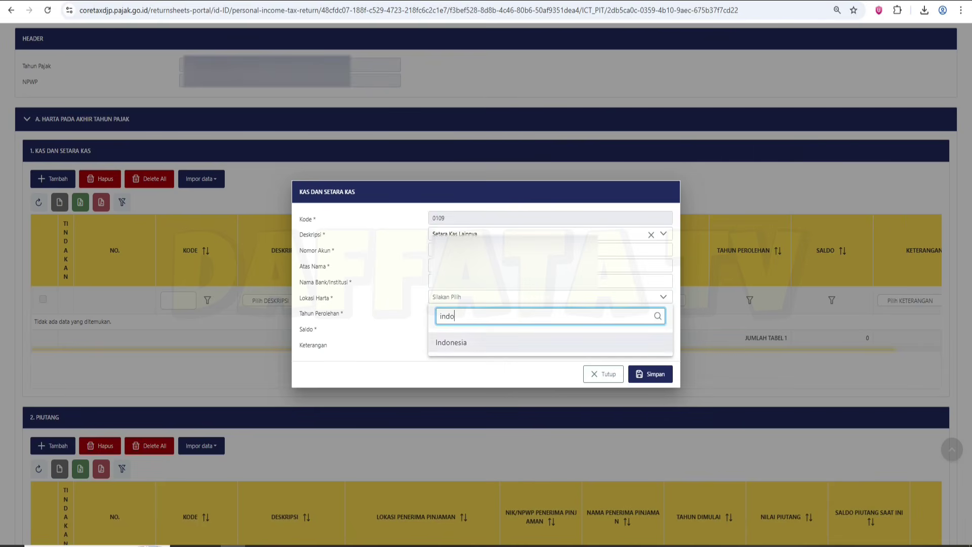
key("Return")
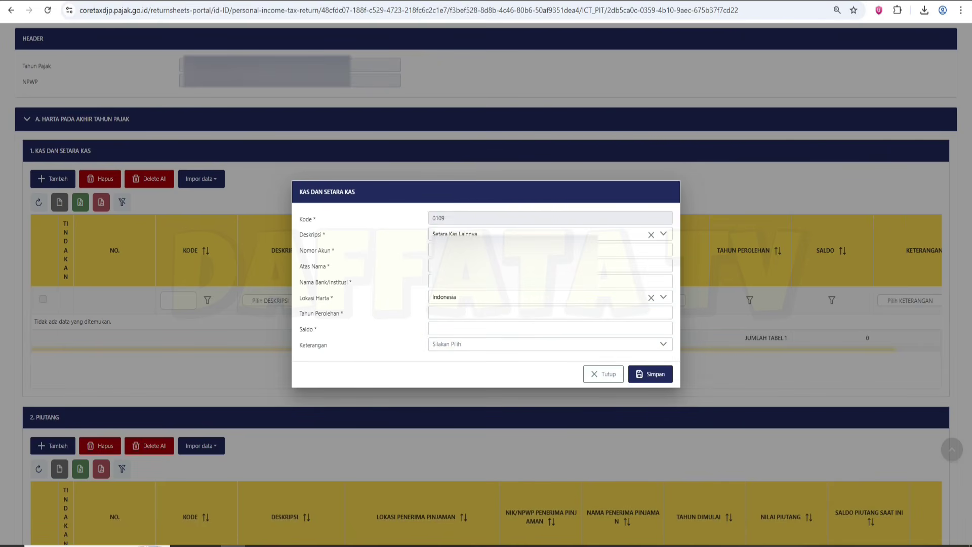
key("Down")
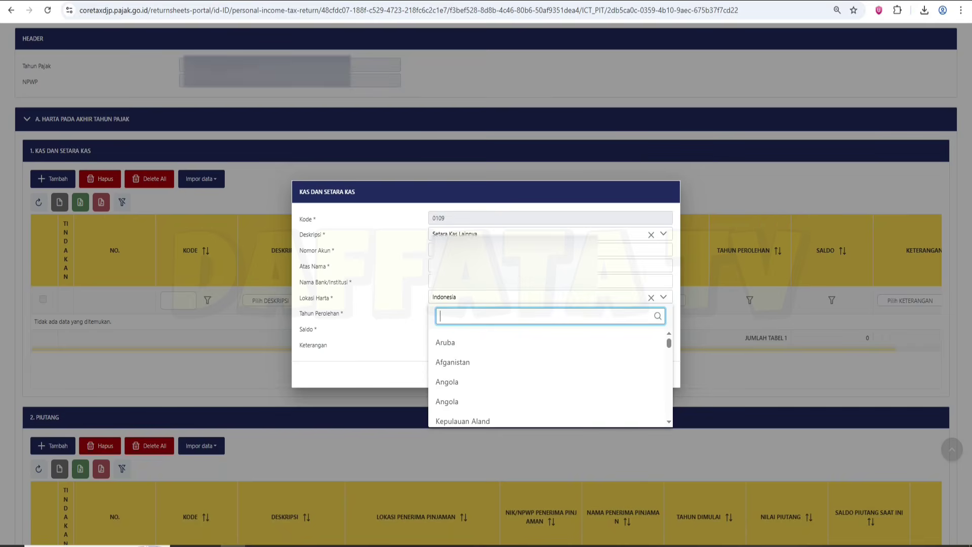
key("Escape")
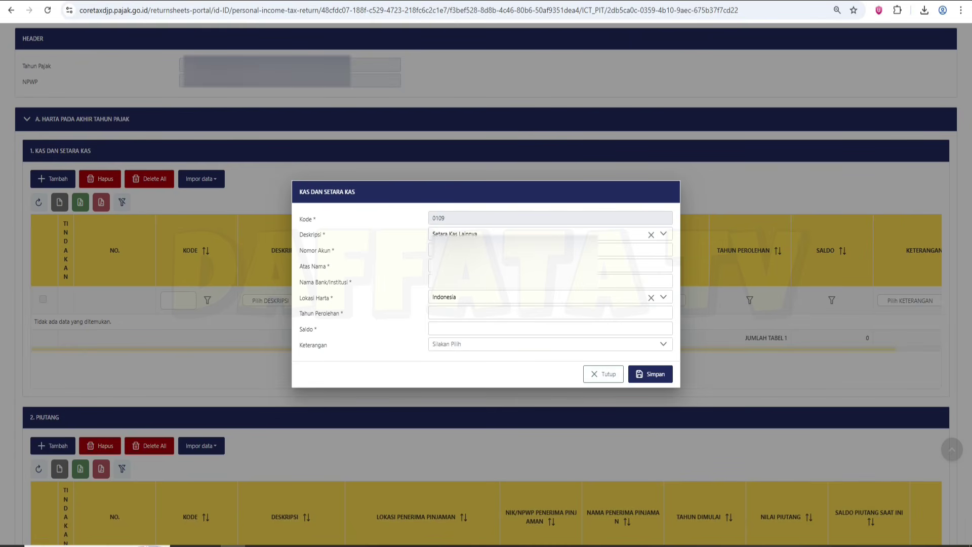
Set Tahun Perolehan to 2022 and Saldo to 375.000.000, leave Keterangan unselected, and save the cash entry
left_click(550, 313)
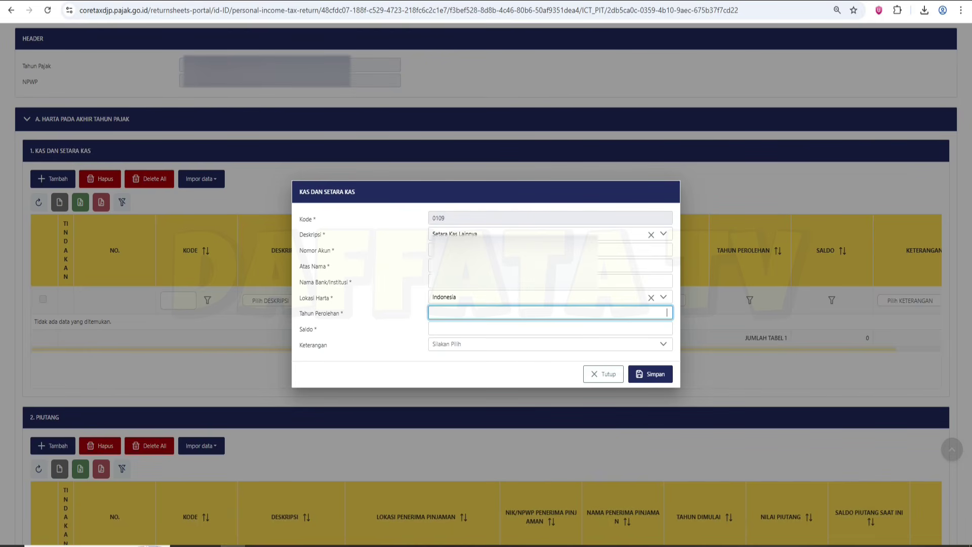
type("2022")
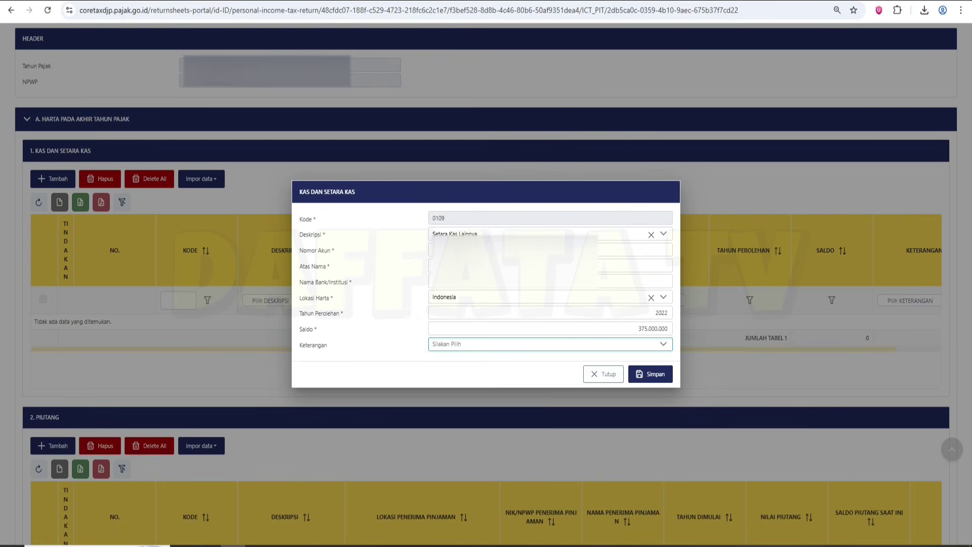
left_click(547, 343)
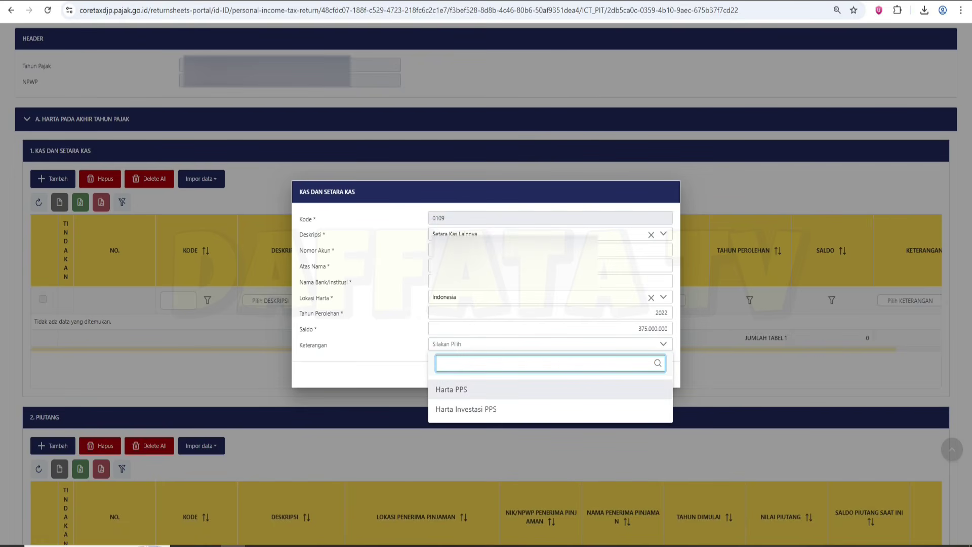
key("Down")
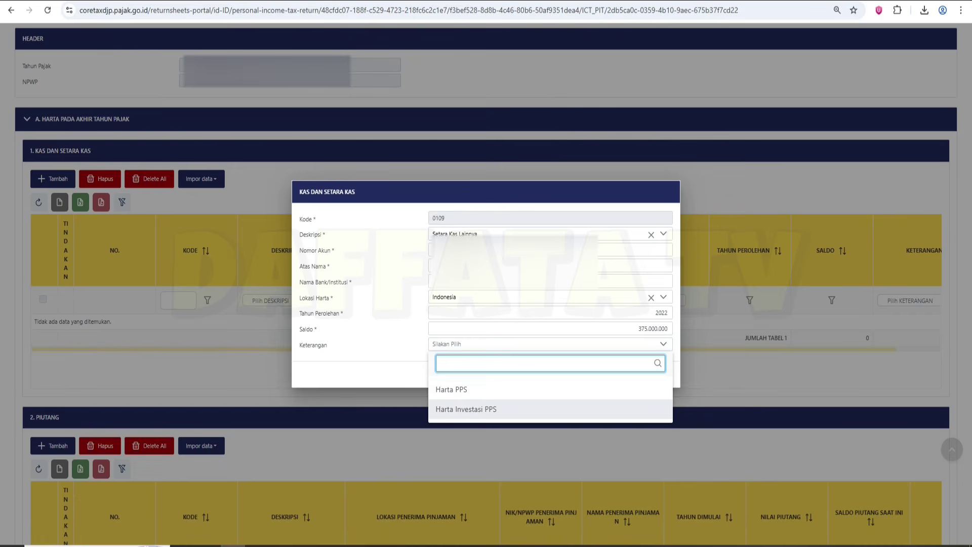
key("Up")
key("Down")
key("Up")
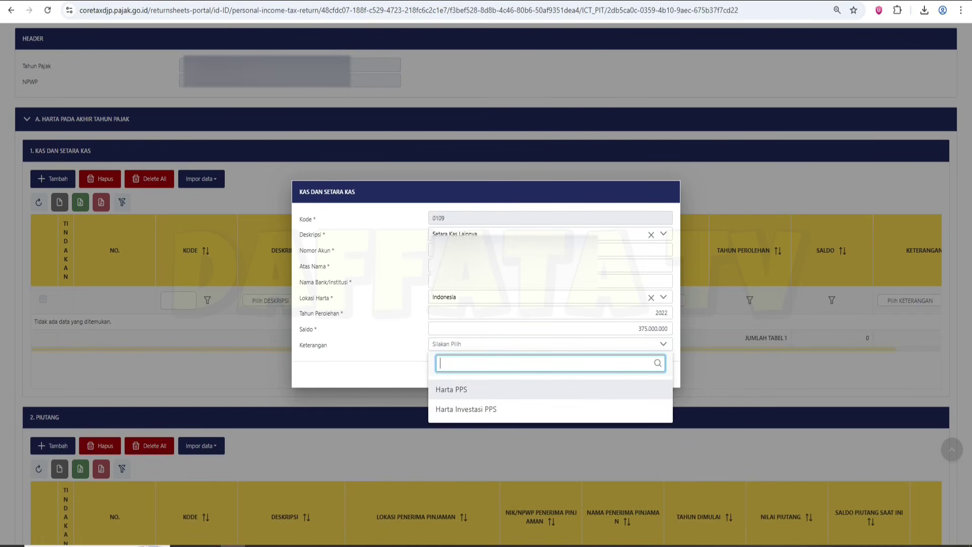
key("Escape")
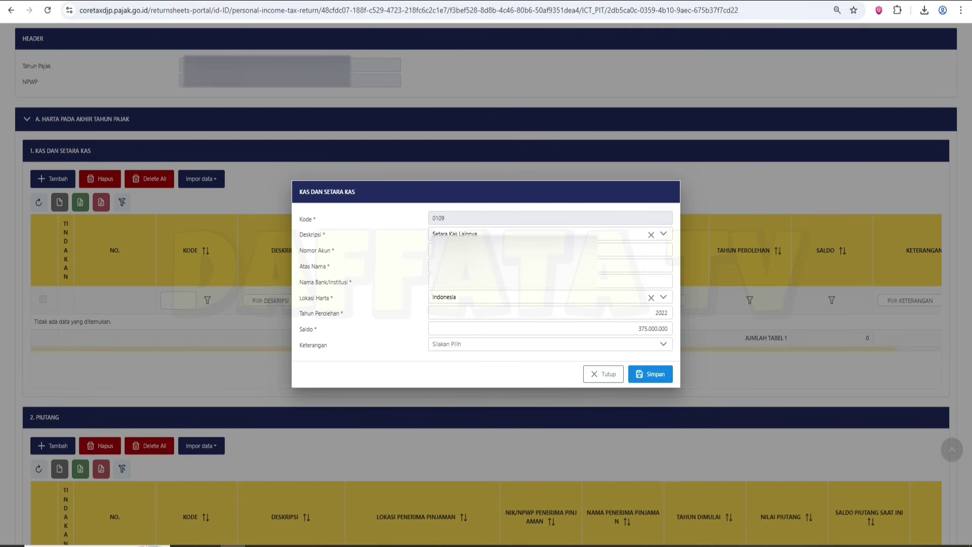
left_click(650, 374)
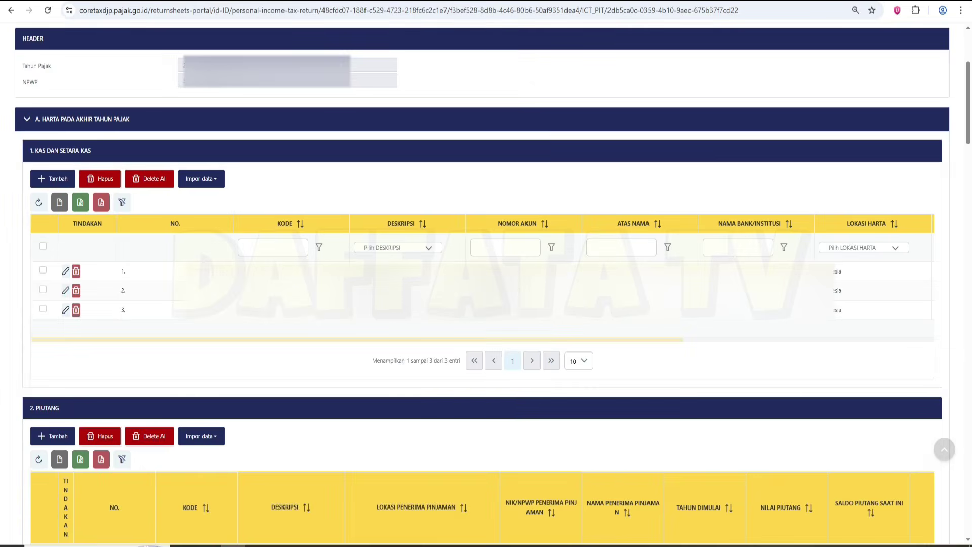
Open a new entry in table 2 Piutang, review its Deskripsi options, and close it without saving
scroll(53, 107, "down", 6)
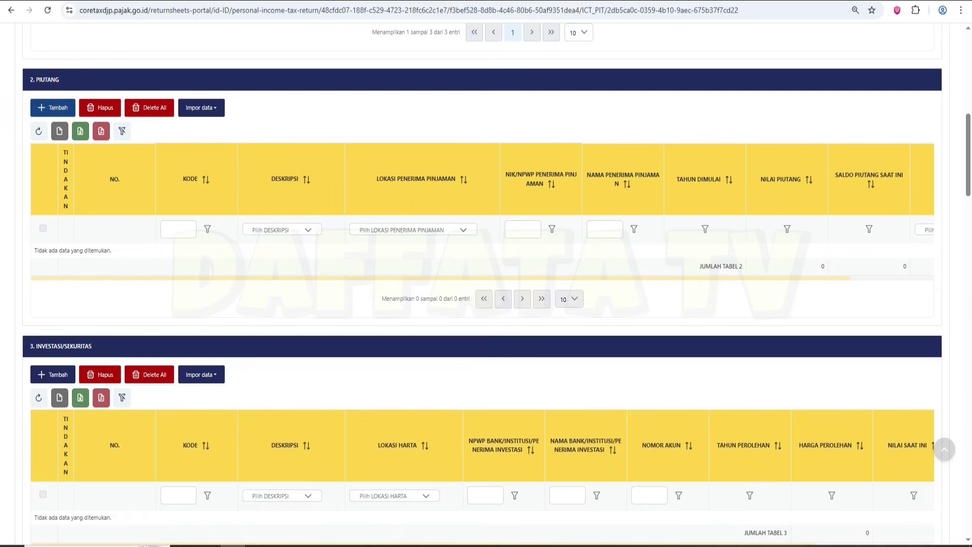
left_click(53, 107)
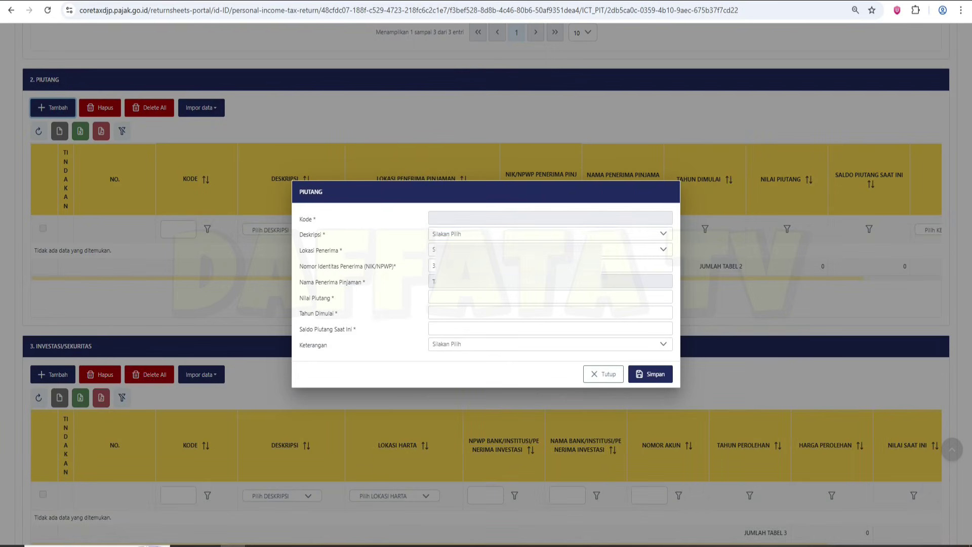
left_click(550, 234)
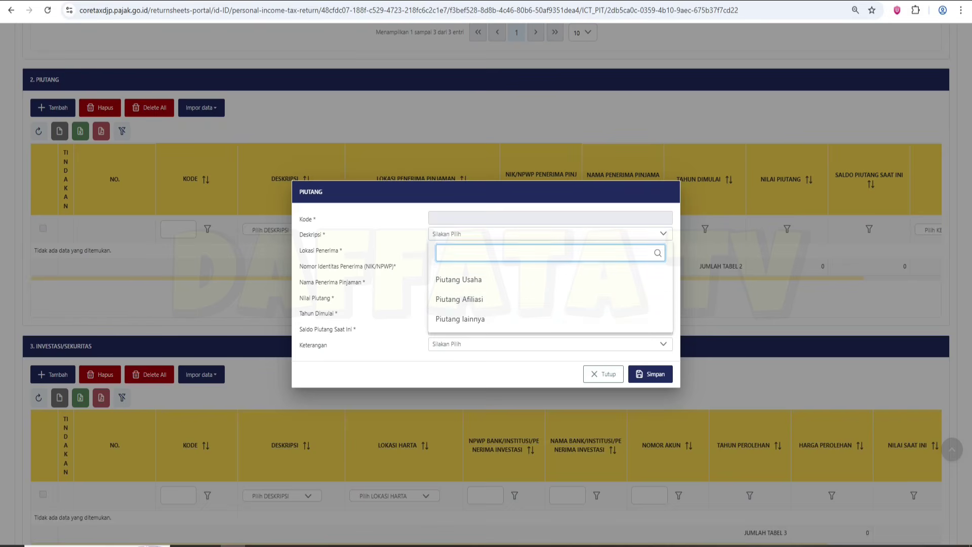
left_click(550, 344)
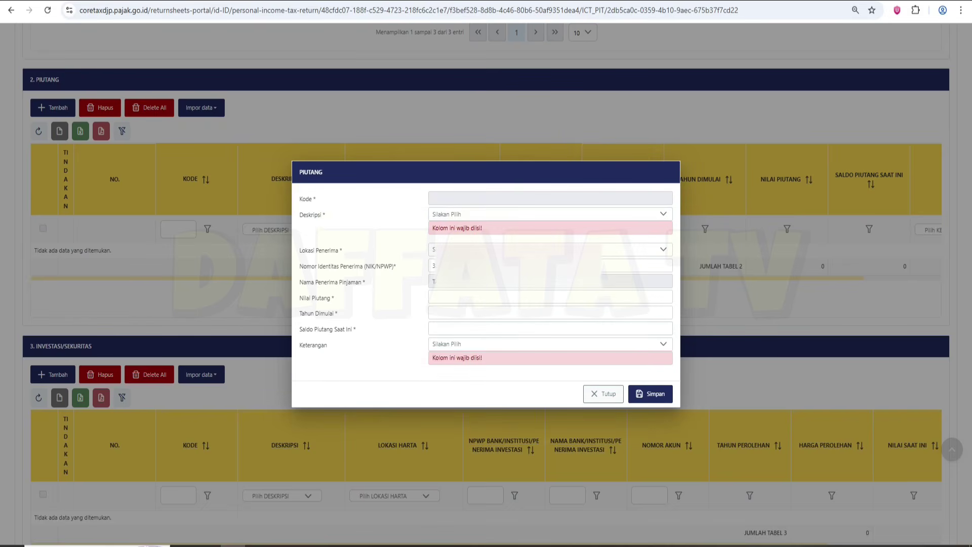
left_click(603, 393)
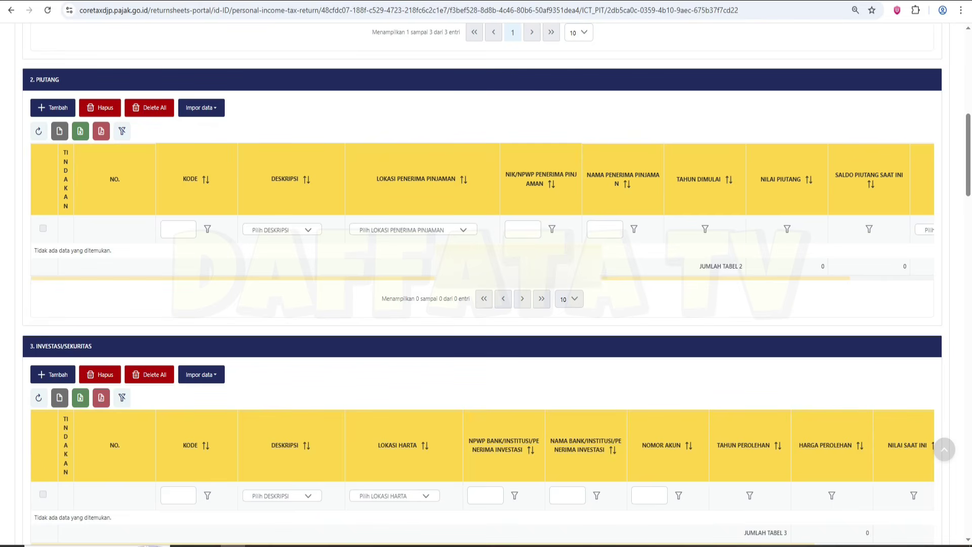
Start a new entry in table 3 Investasi/Sekuritas and review the Deskripsi options, choosing Saham non bursa
scroll(485, 283, "down", 3)
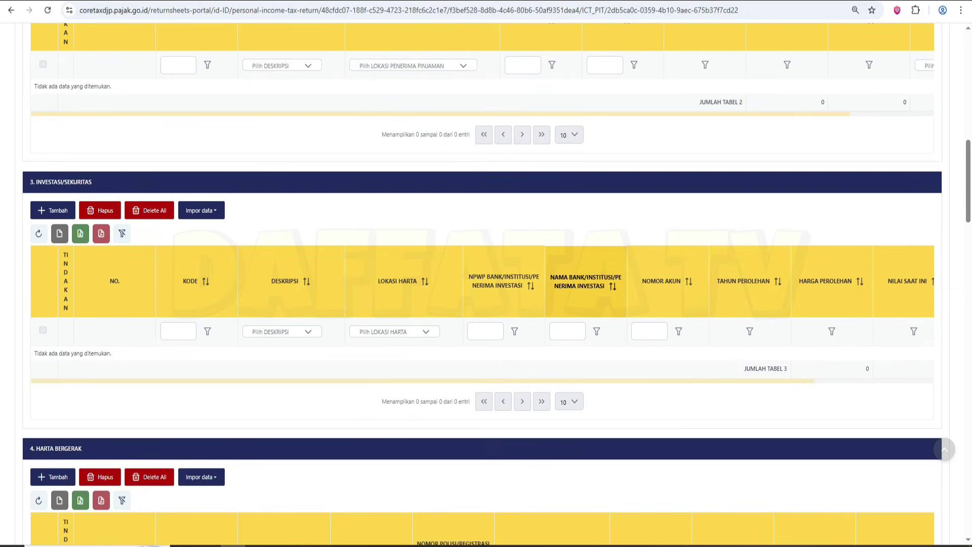
left_click(53, 210)
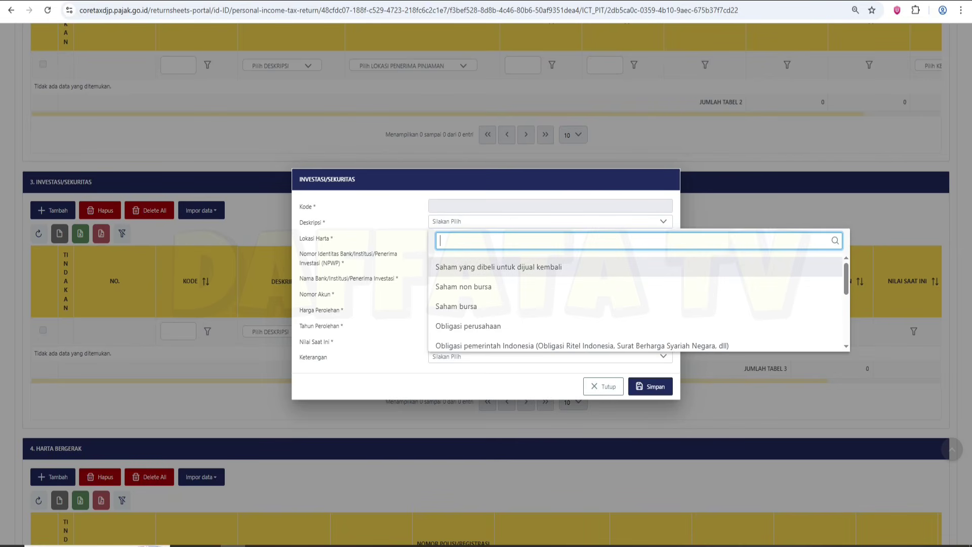
key("Down")
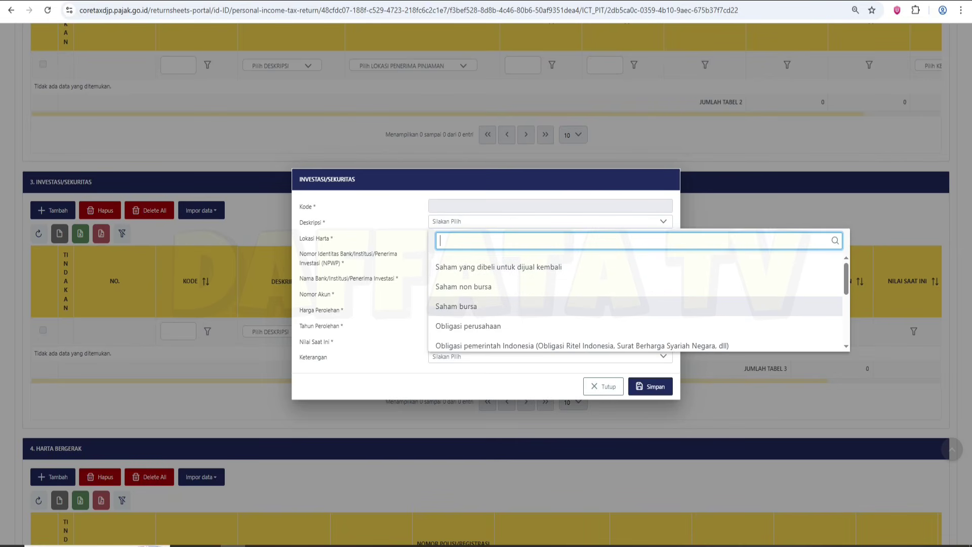
scroll(639, 304, "down", 1)
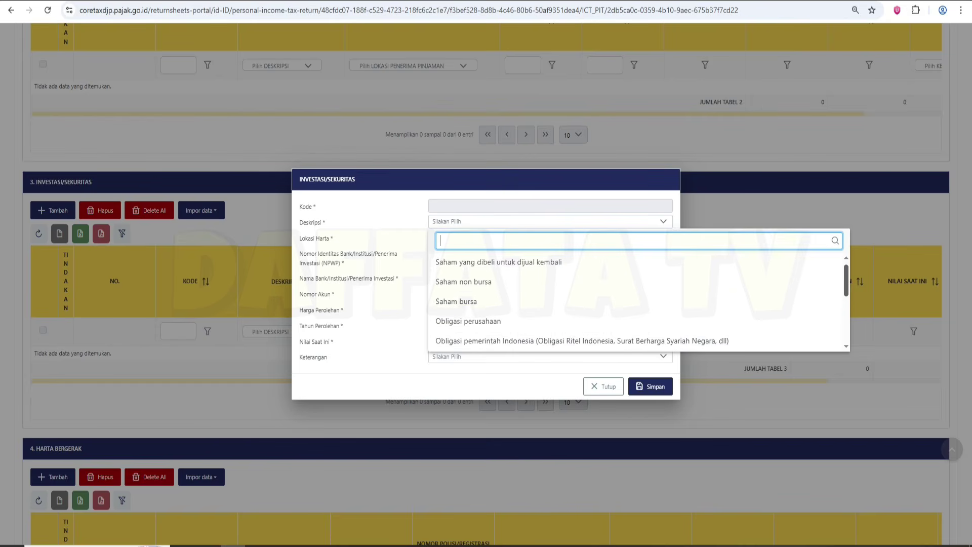
scroll(639, 303, "down", 2)
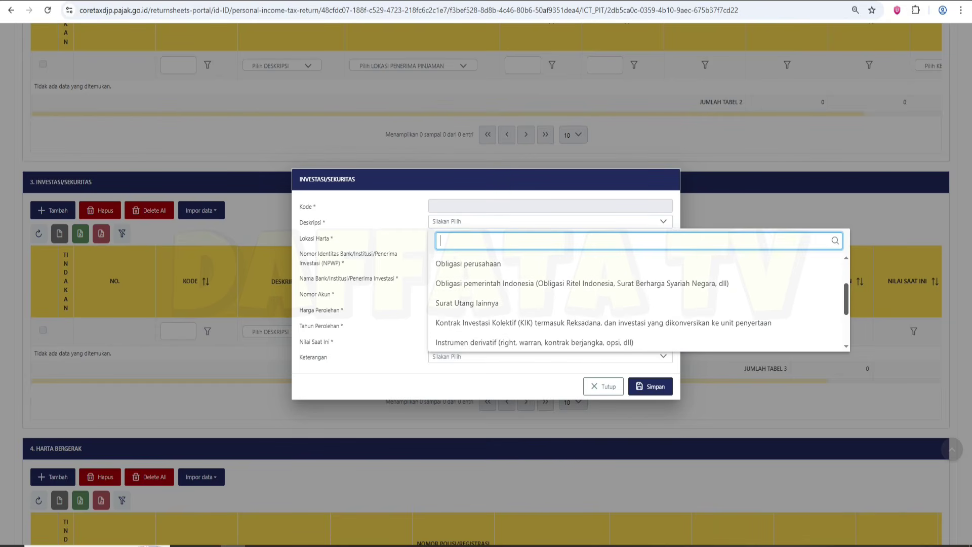
scroll(638, 304, "down", 2)
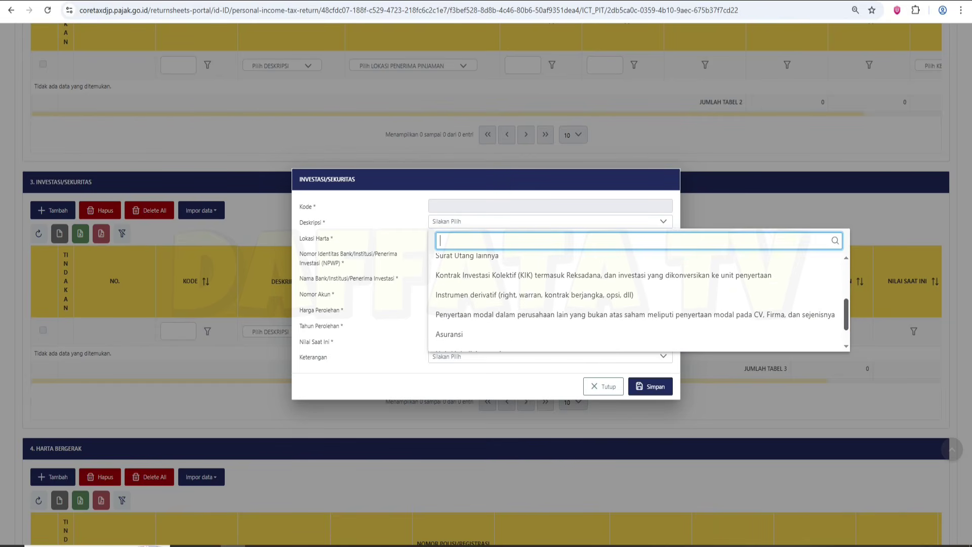
scroll(638, 304, "down", 2)
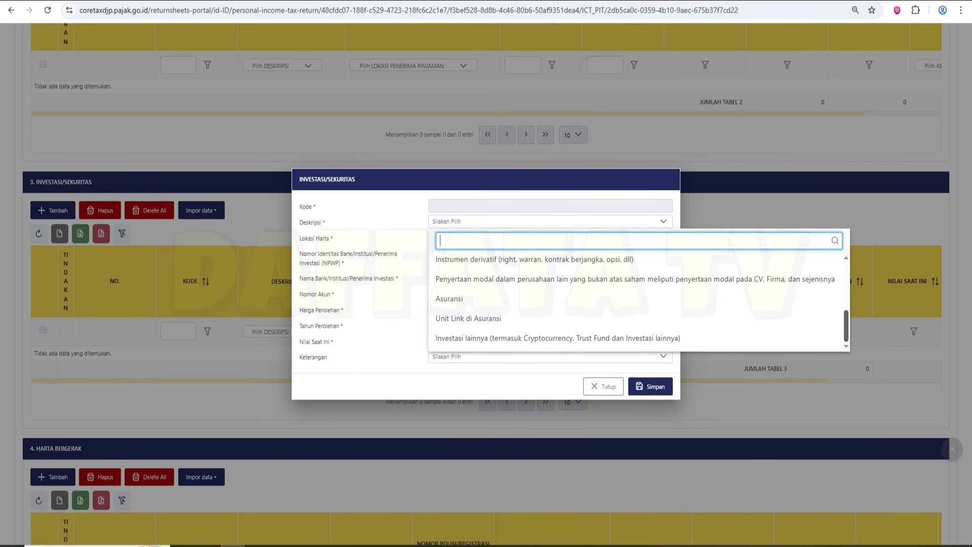
scroll(639, 304, "up", 3)
scroll(639, 304, "down", 2)
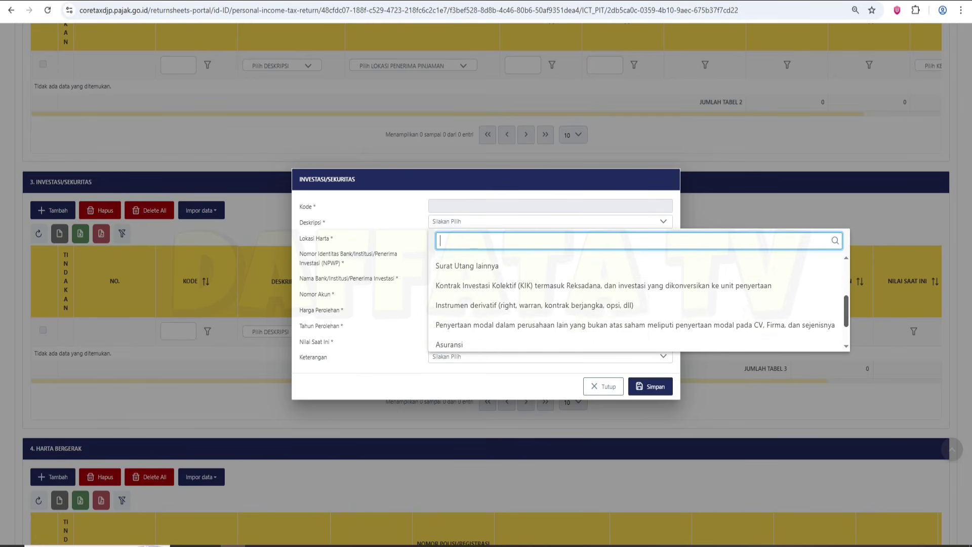
scroll(638, 304, "up", 3)
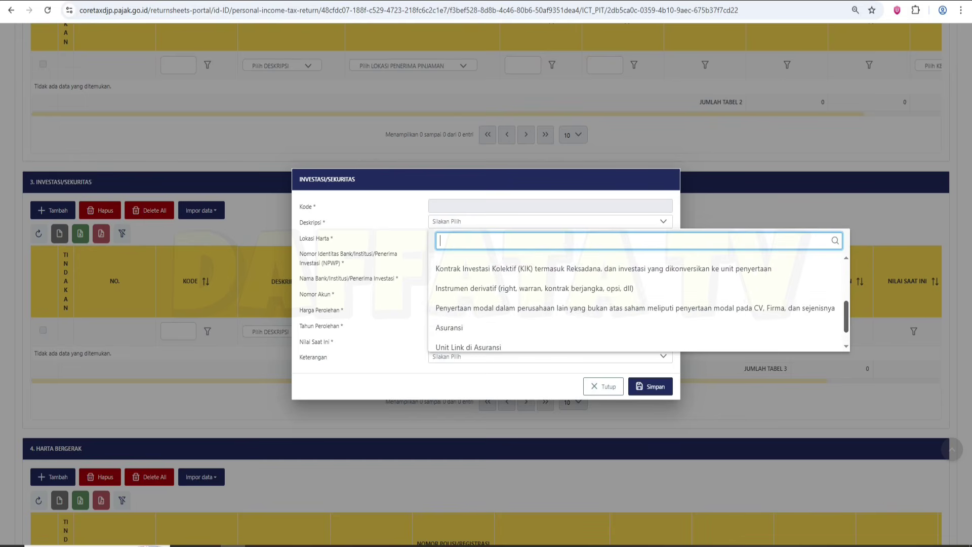
left_click(463, 272)
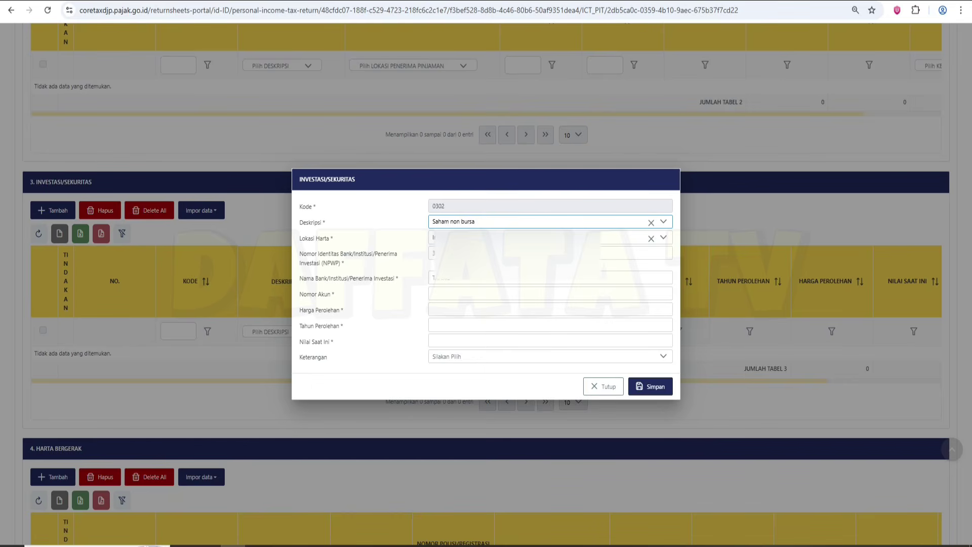
left_click(536, 222)
scroll(638, 303, "down", 2)
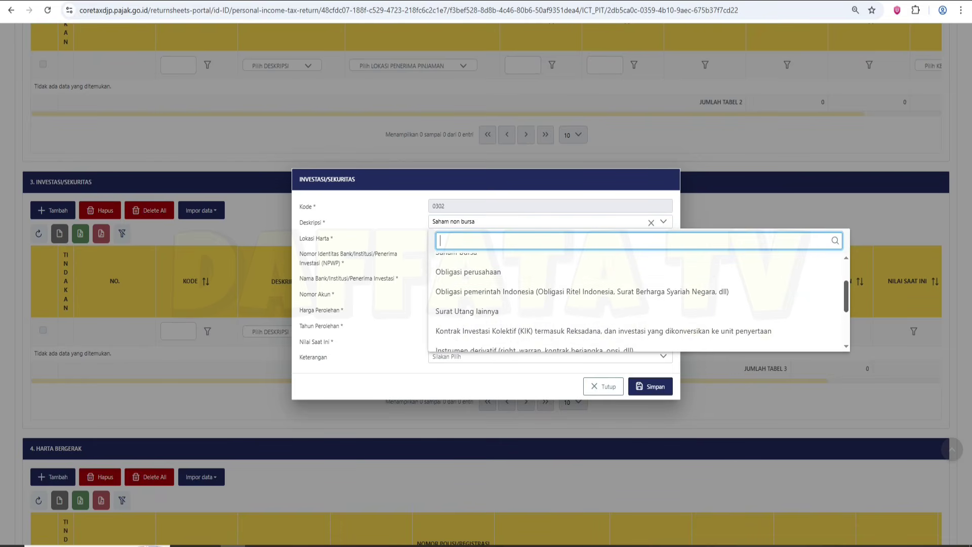
scroll(638, 312, "down", 3)
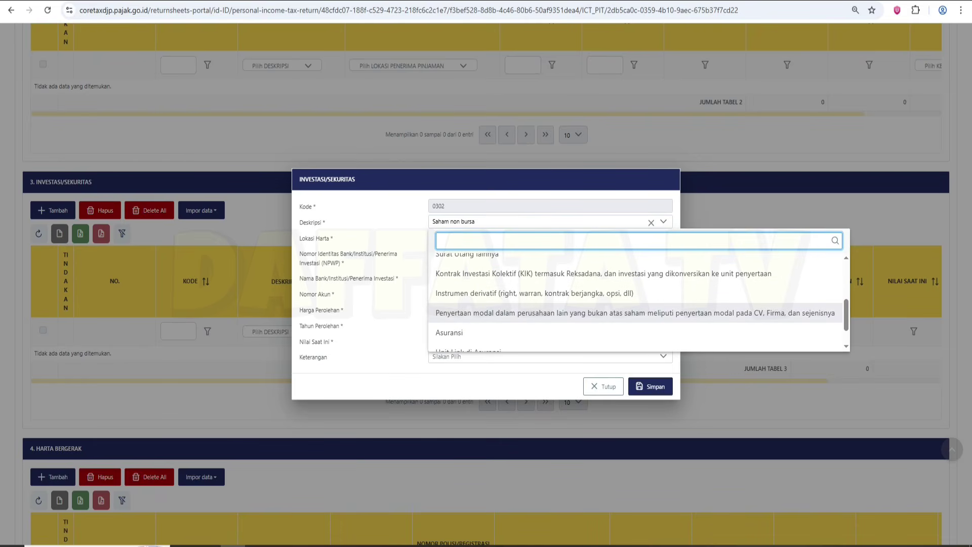
key("Escape")
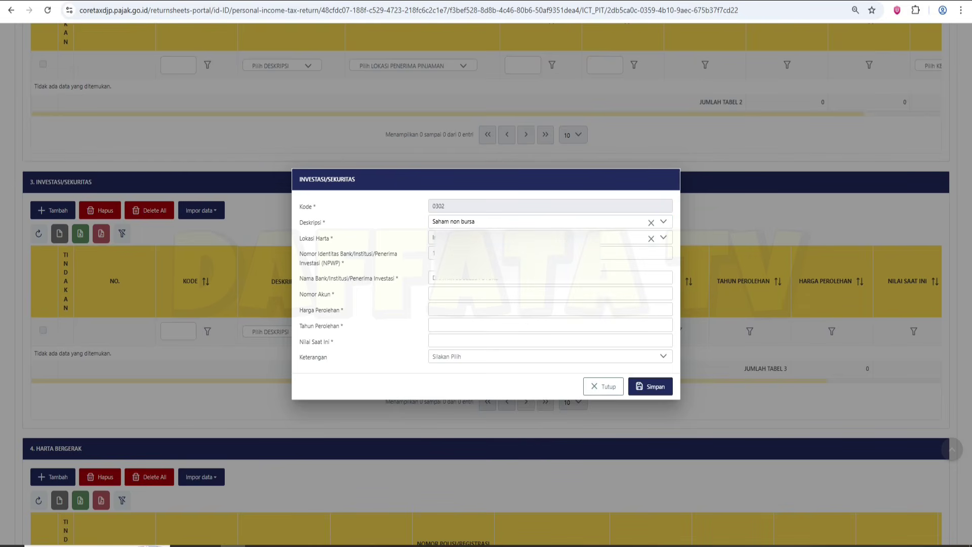
Enter "-" as Nomor Akun and set Harga Perolehan to 10.000.000 and Tahun Perolehan to 2025 for the Saham non bursa entry
left_click(550, 293)
type("-")
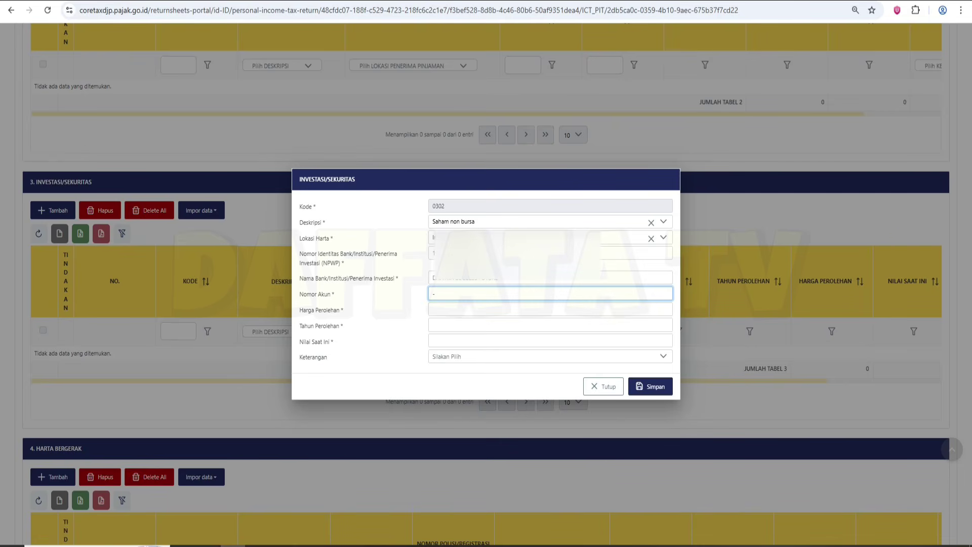
left_click(666, 309)
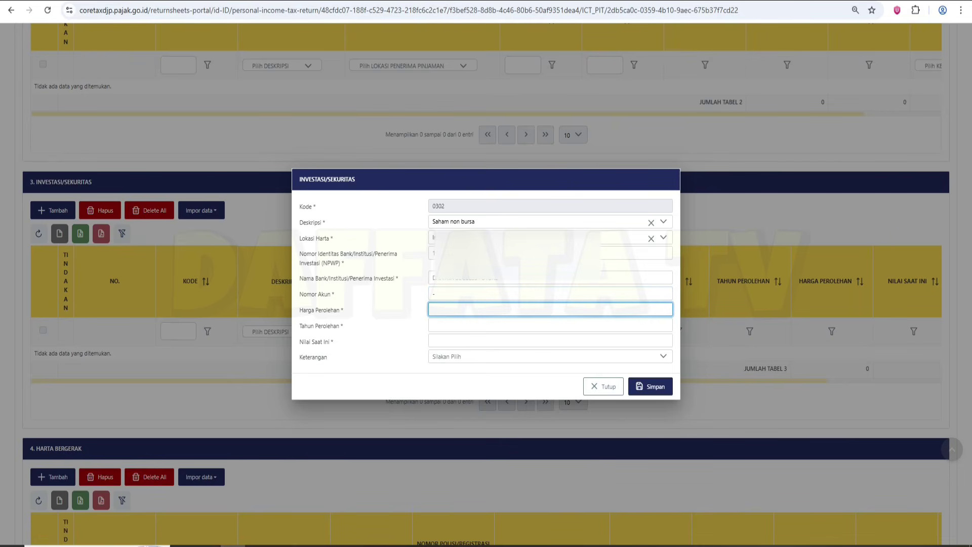
type("10000000")
key("Tab")
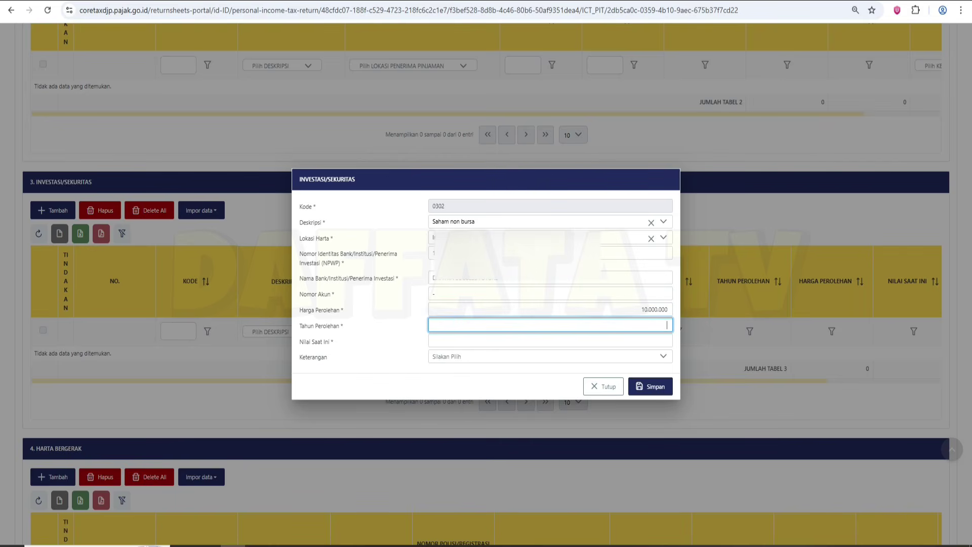
type("2025")
key("Tab")
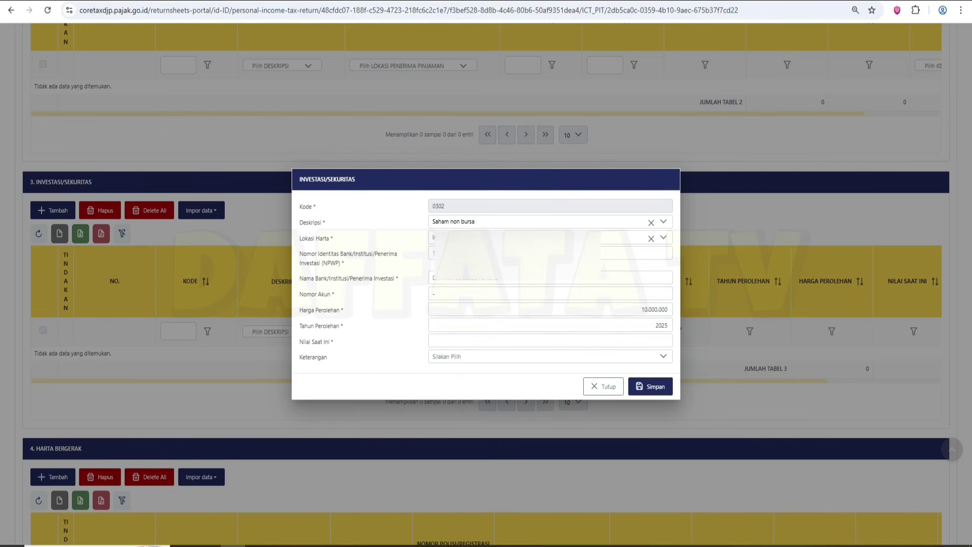
Set Nilai Saat Ini to 10.000.000, leave Keterangan unselected, and save the investment entry
type("1")
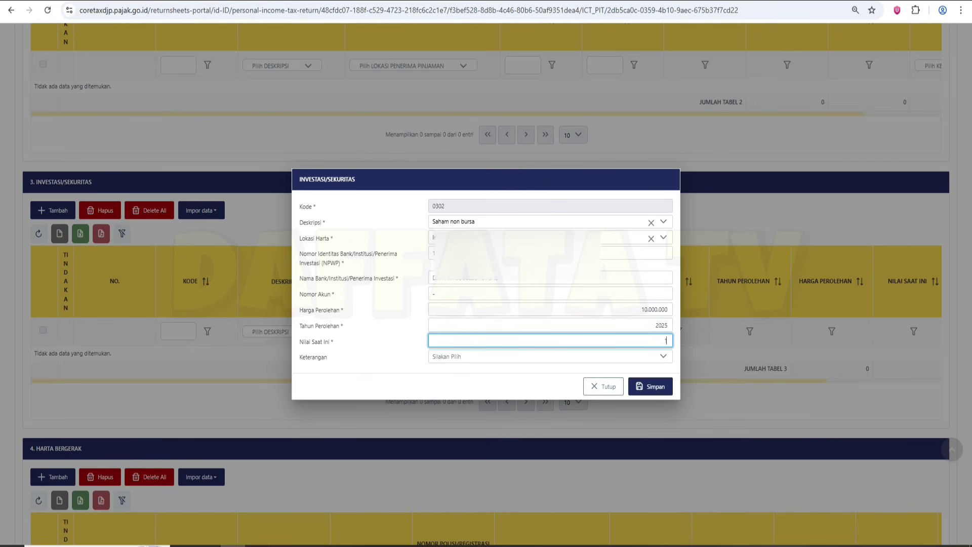
type("0.000.000")
key("Tab")
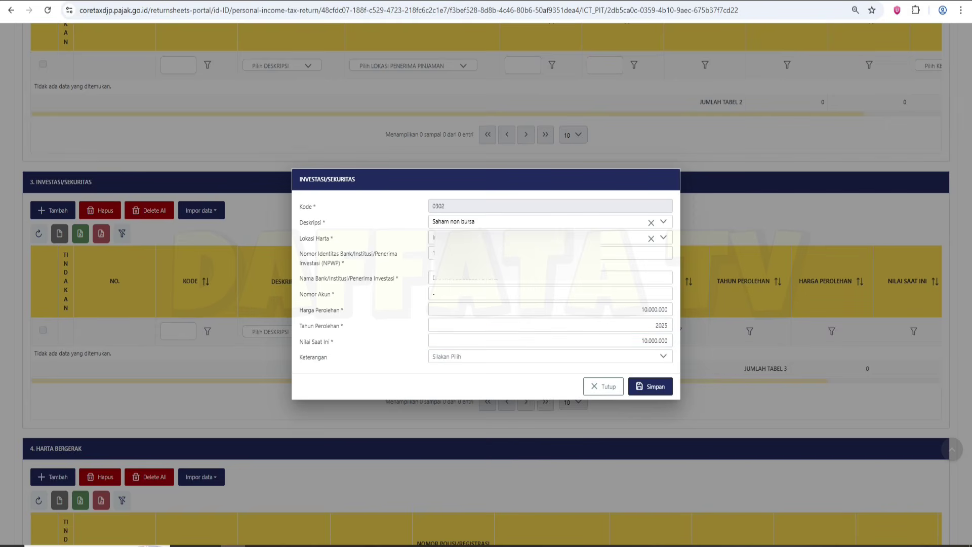
key("Return")
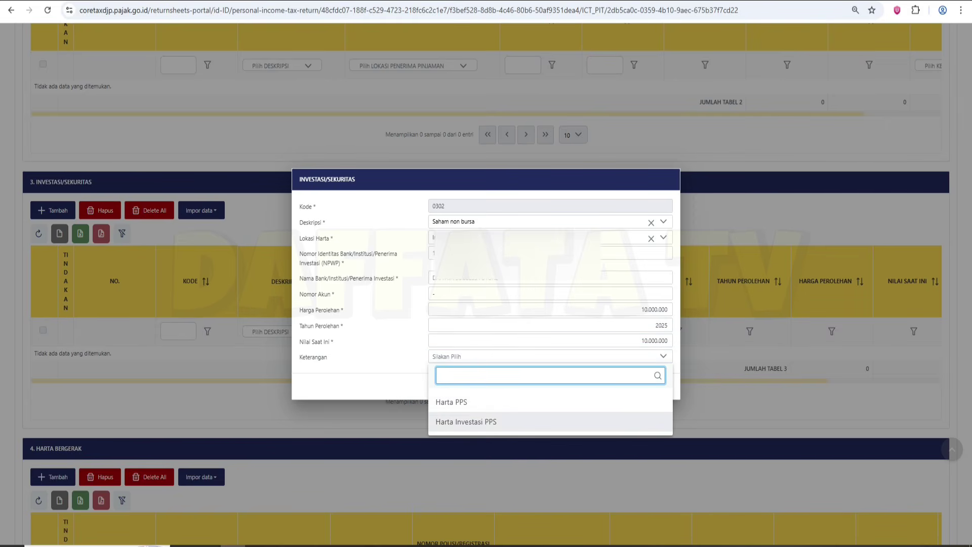
key("Escape")
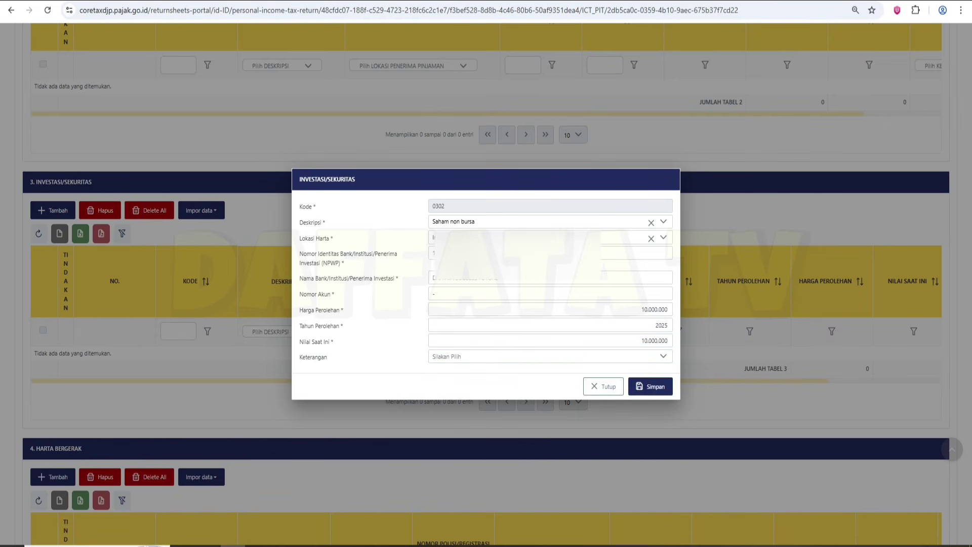
key("Tab")
key("Return")
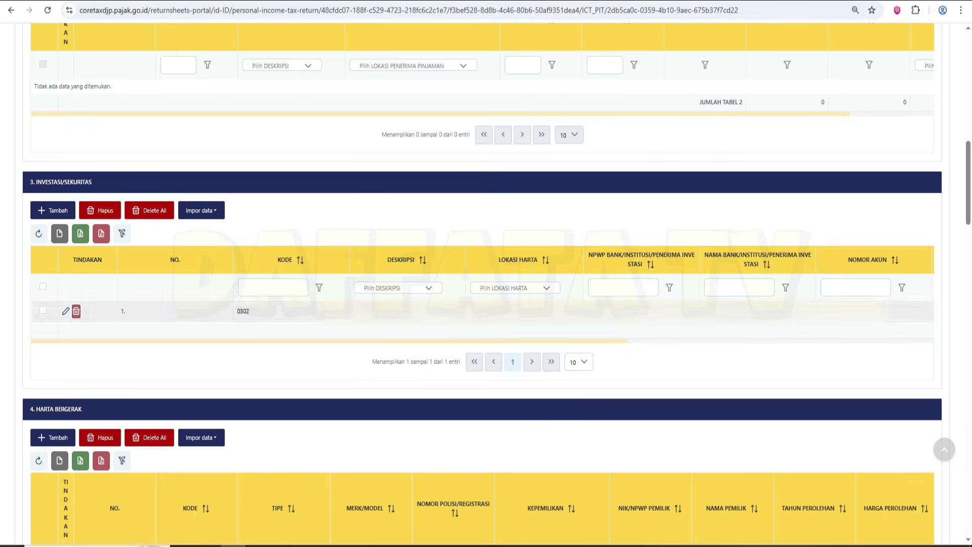
Start a new entry in table 4 Harta Bergerak and review the Tipe options, choosing Sepeda Motor
scroll(52, 97, "down", 6)
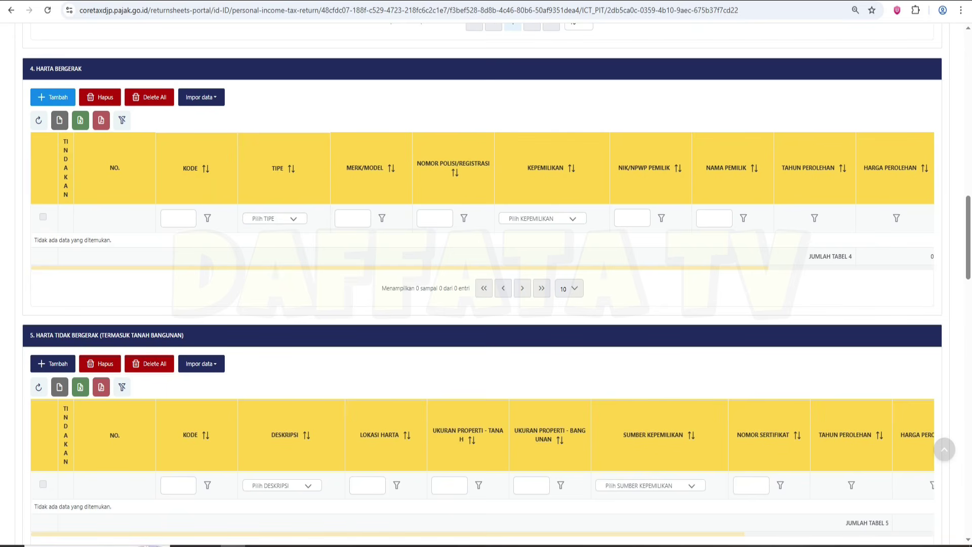
left_click(53, 96)
left_click(546, 218)
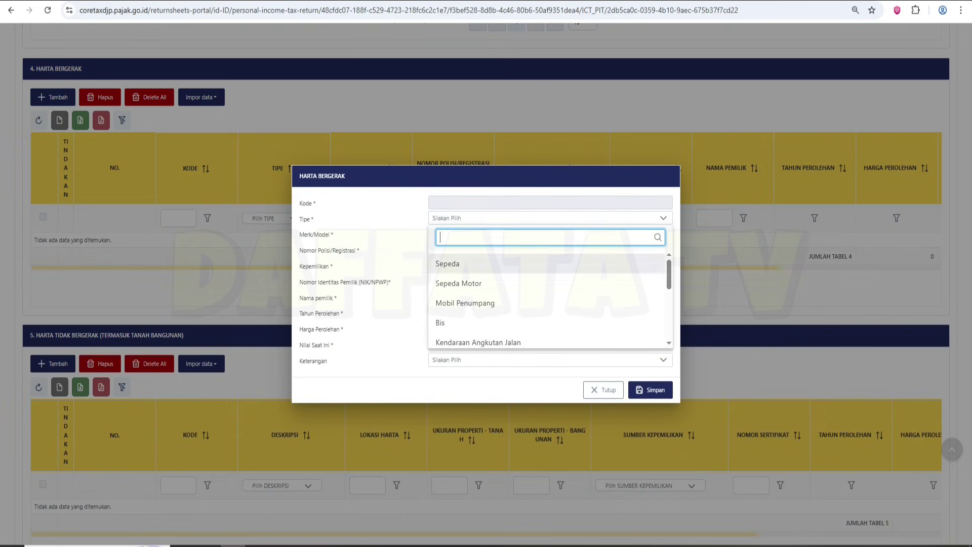
scroll(549, 302, "down", 1)
scroll(549, 303, "up", 1)
scroll(550, 298, "down", 1)
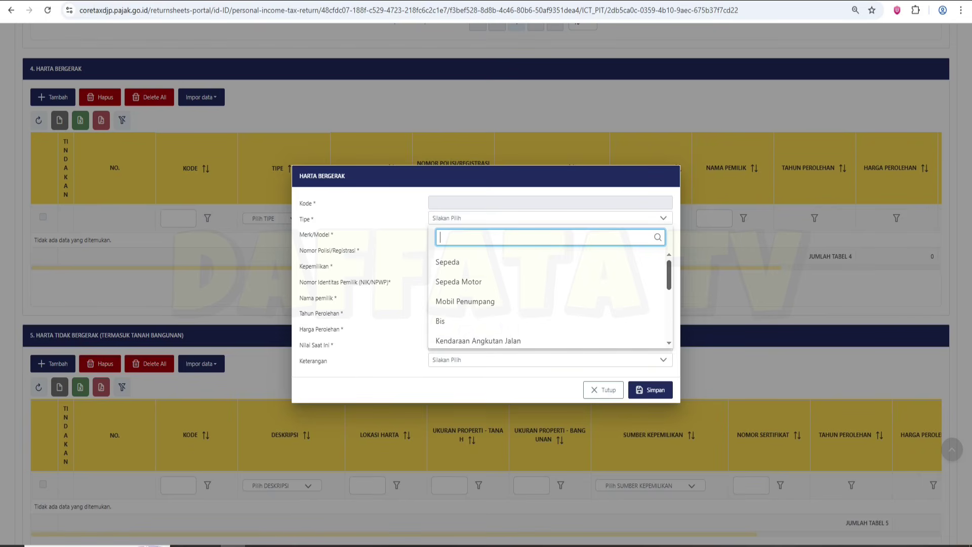
scroll(549, 299, "down", 5)
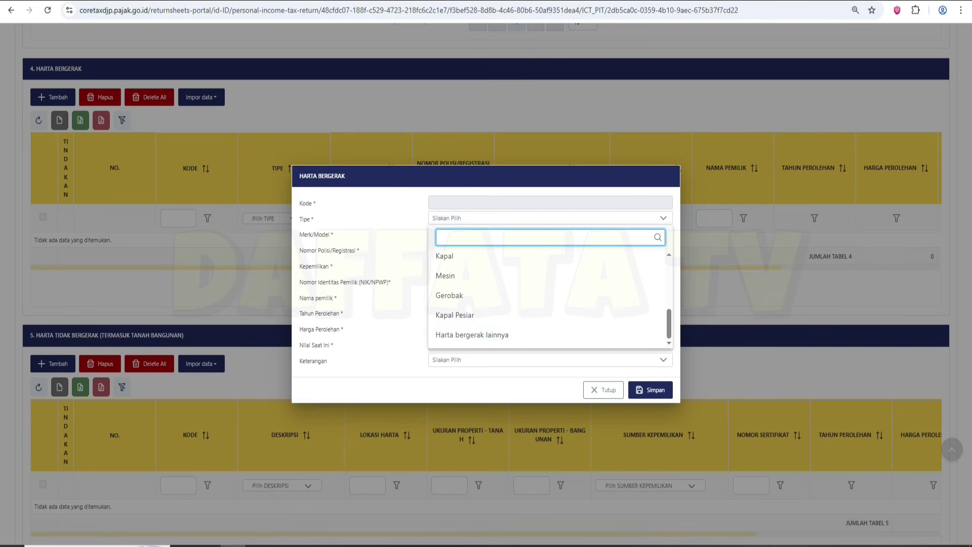
scroll(549, 283, "up", 6)
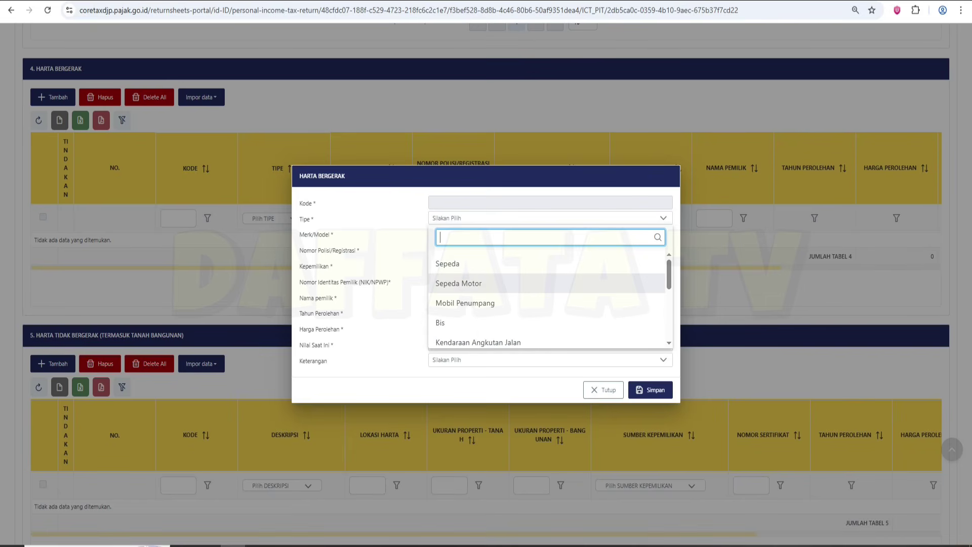
left_click(458, 283)
Set Merk/Model to YAMAHA, fill in the vehicle's registration number, and set Kepemilikan to Atas nama sendiri
left_click(433, 250)
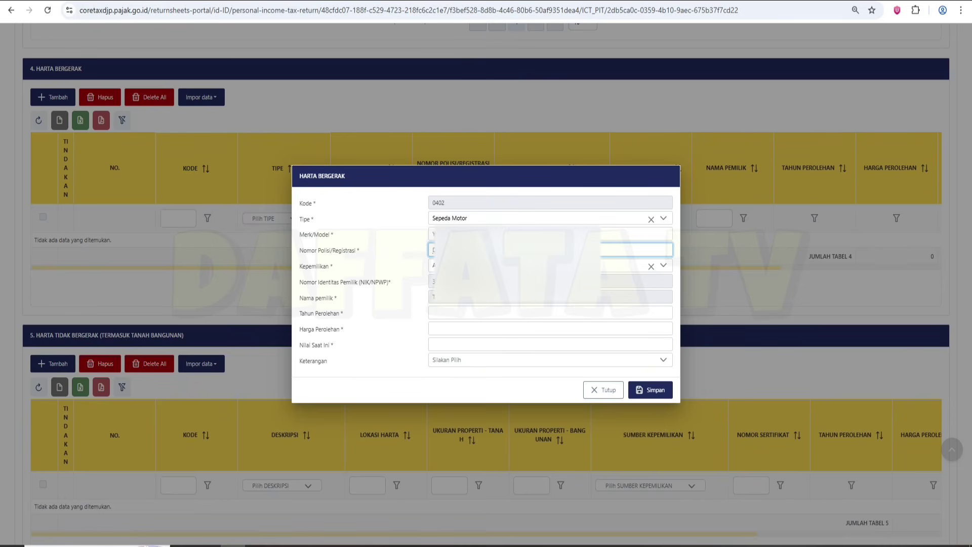
key("Tab")
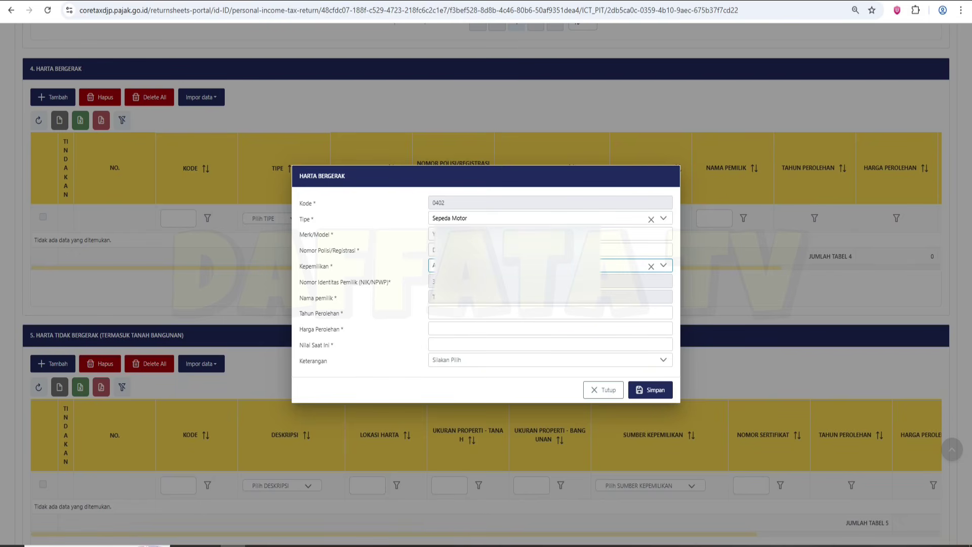
key("Return")
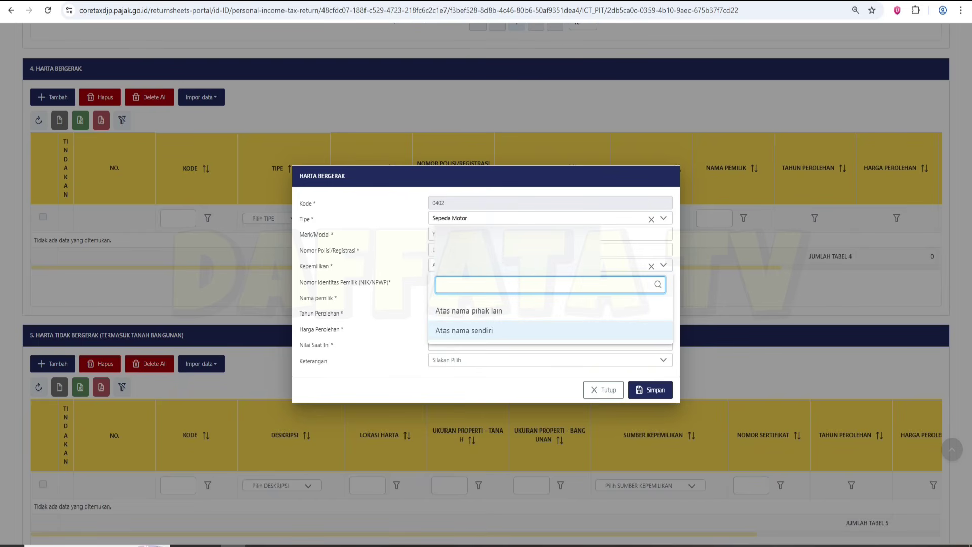
key("Return")
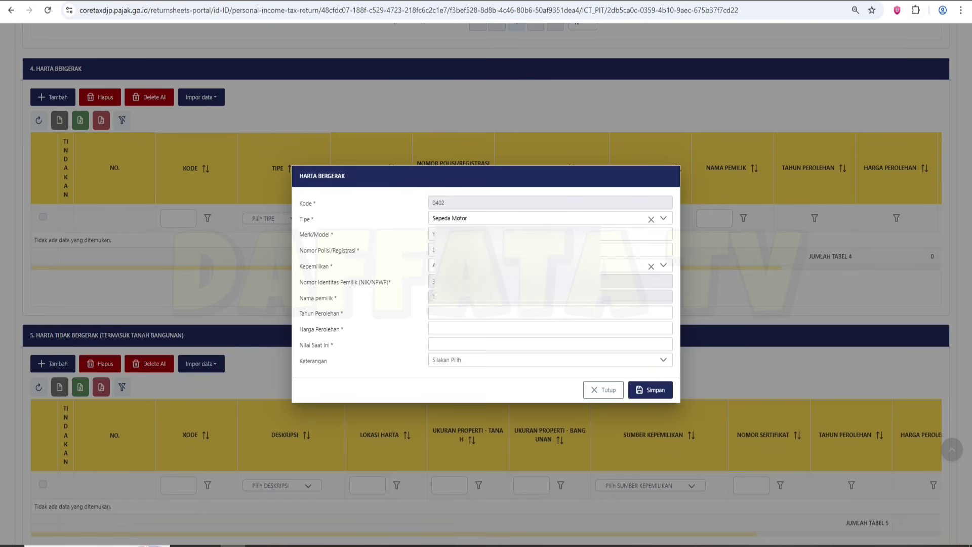
Set the motorcycle's Tahun Perolehan to 2025 and Harga Perolehan to 18.000.000
left_click(550, 312)
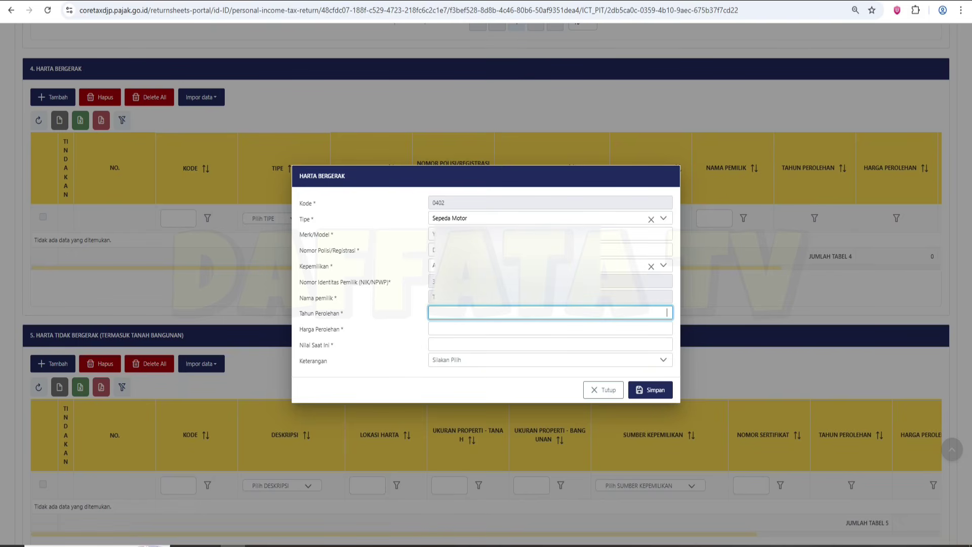
type("2025")
key("Tab")
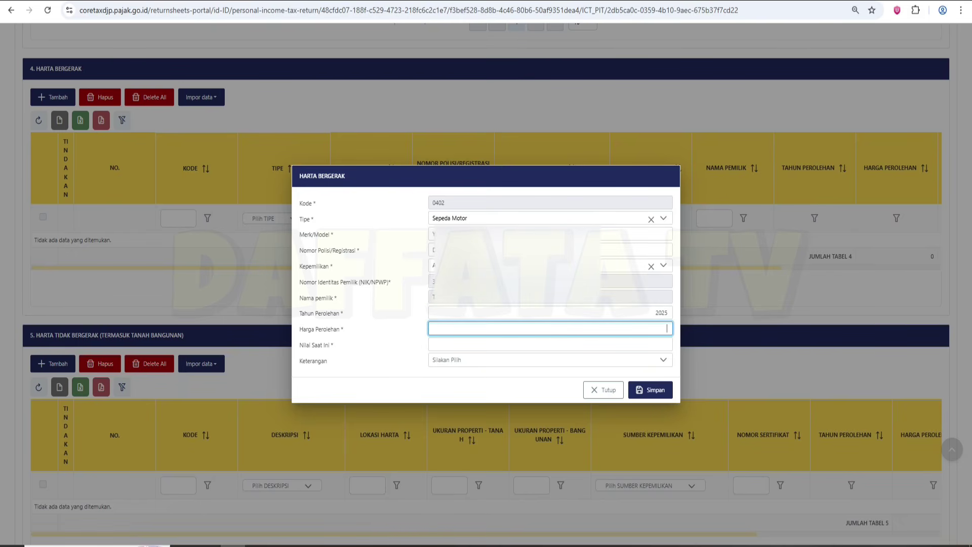
type("1800000")
key("Tab")
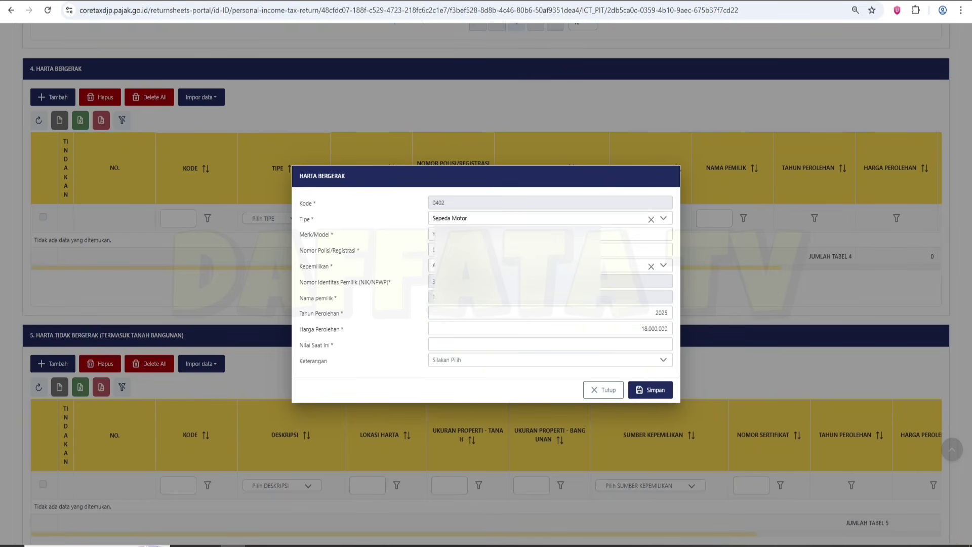
Set Nilai Saat Ini to 18.000.000, leave Keterangan unselected, and save the motorcycle entry
left_click(550, 344)
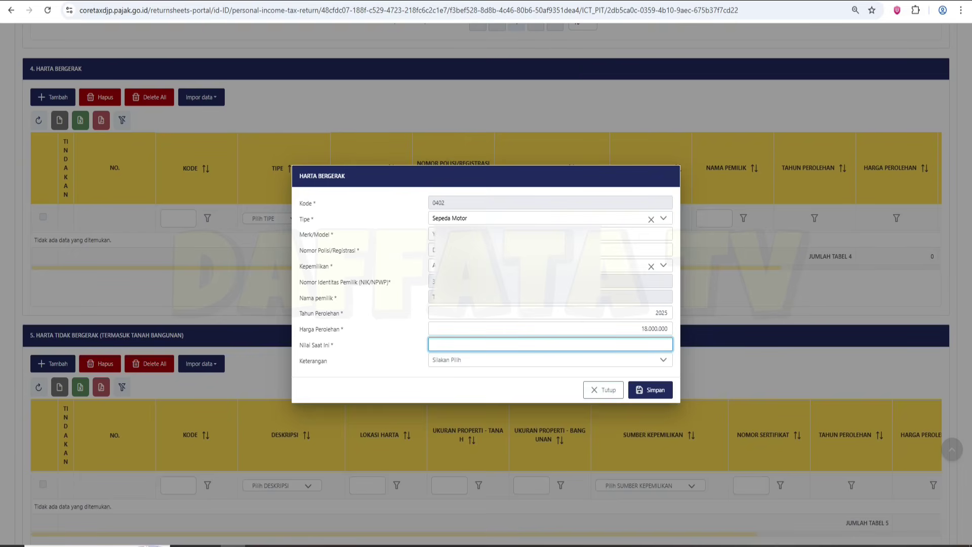
key("Tab")
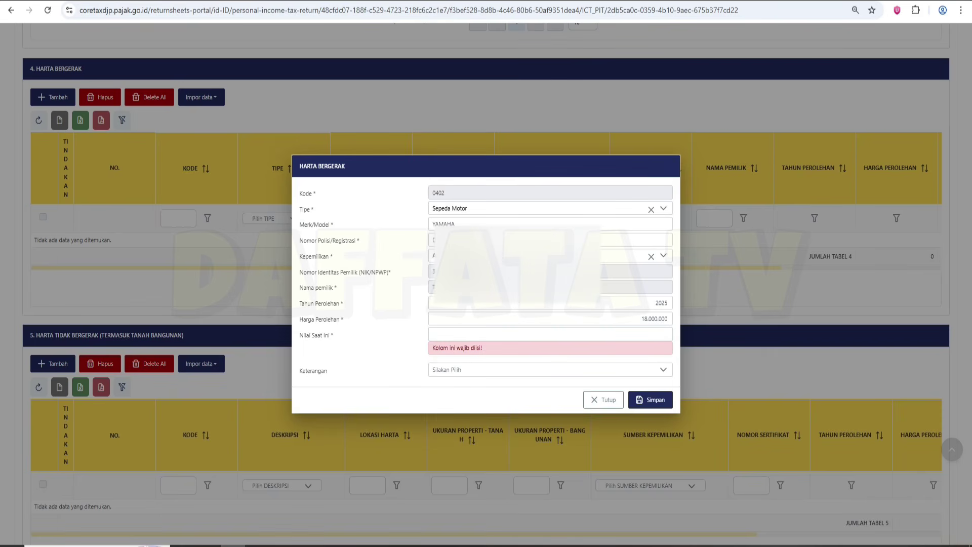
left_click(551, 333)
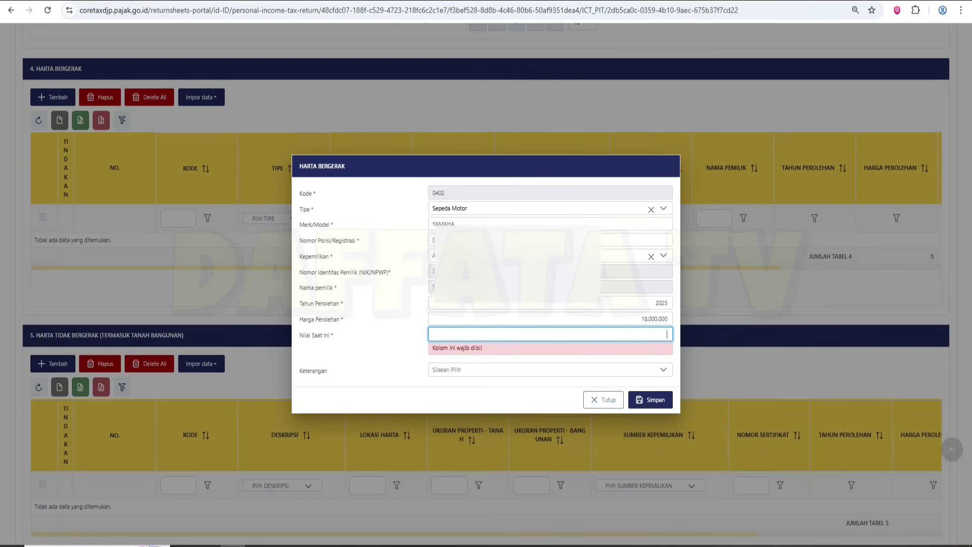
type("18000000")
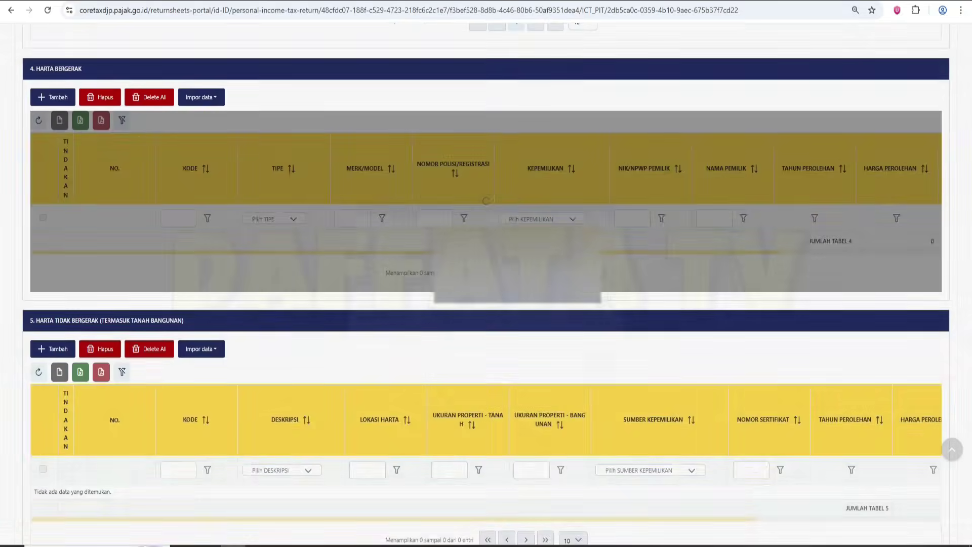
left_click(650, 399)
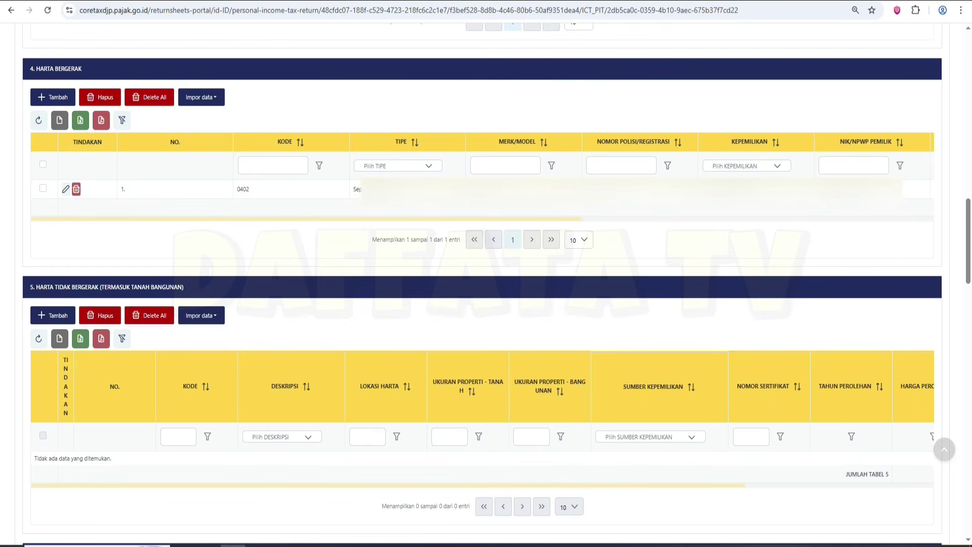
Start a new entry in table 5 Harta Tidak Bergerak and open its Deskripsi options
scroll(38, 126, "down", 4)
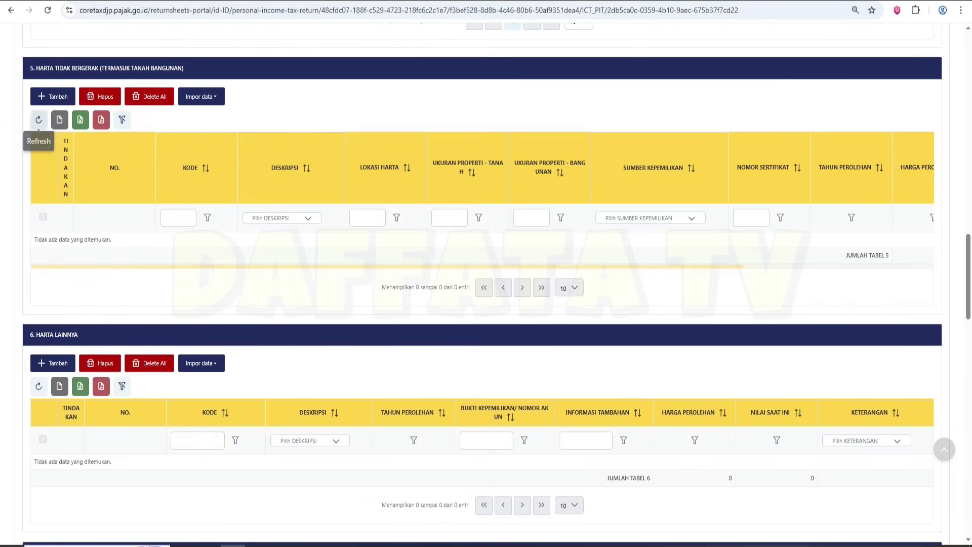
left_click(53, 96)
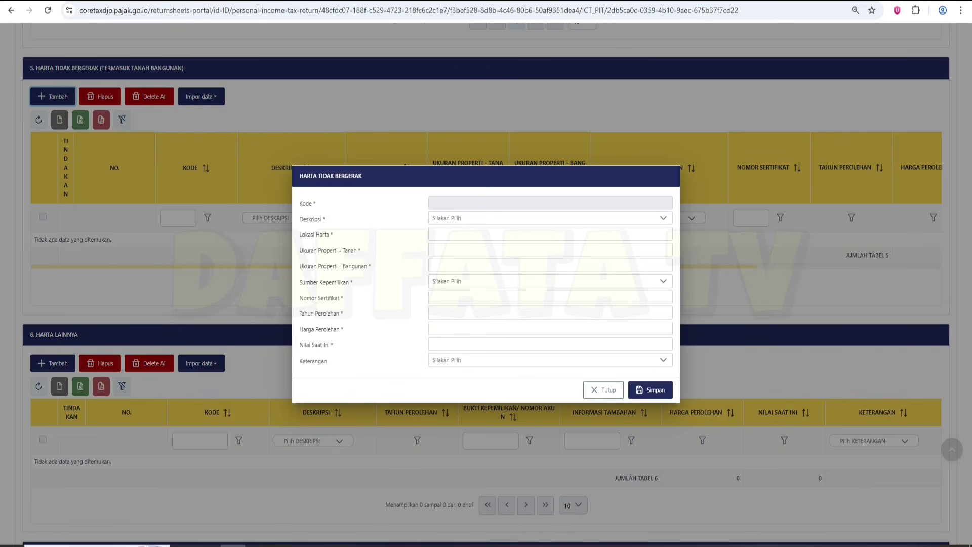
left_click(550, 217)
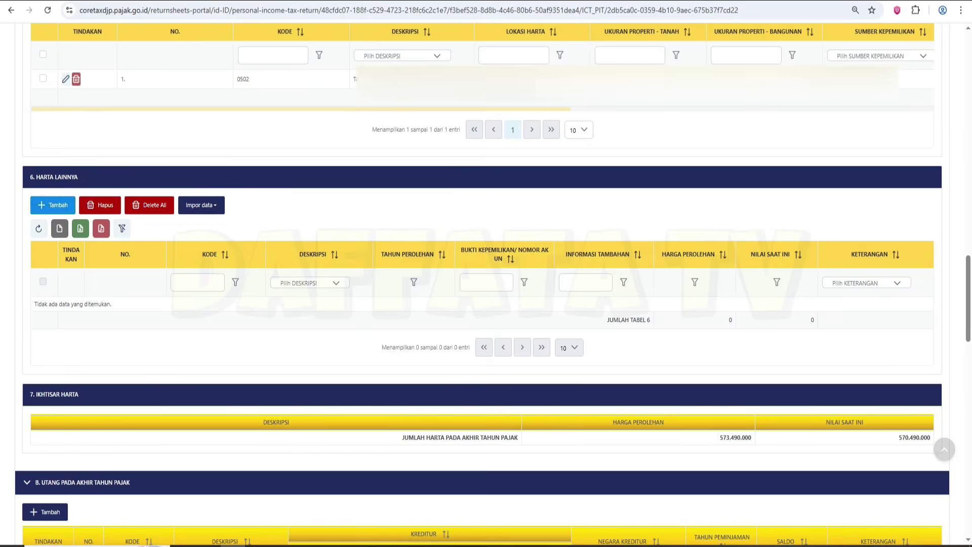
Open a new entry in table 6 Harta Lainnya and review its Deskripsi options without saving
left_click(52, 205)
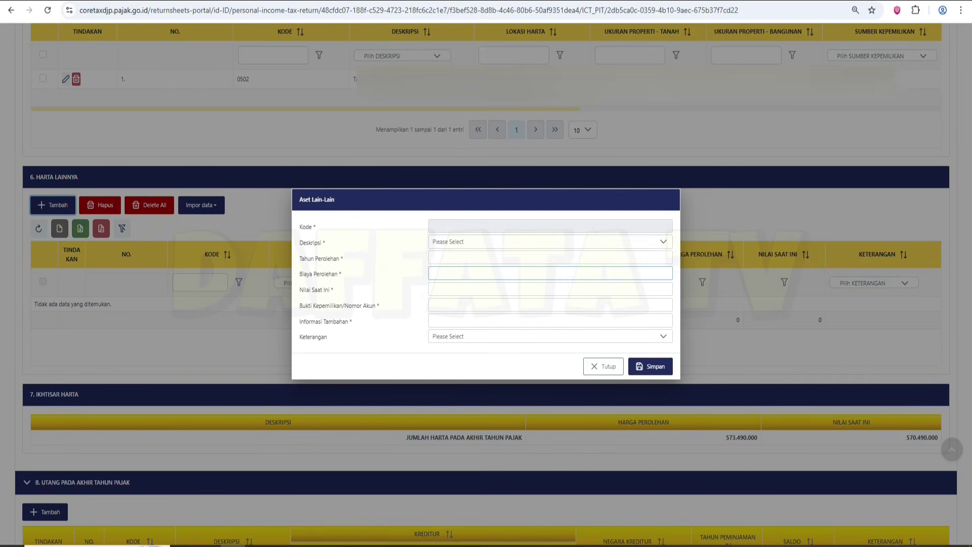
left_click(546, 241)
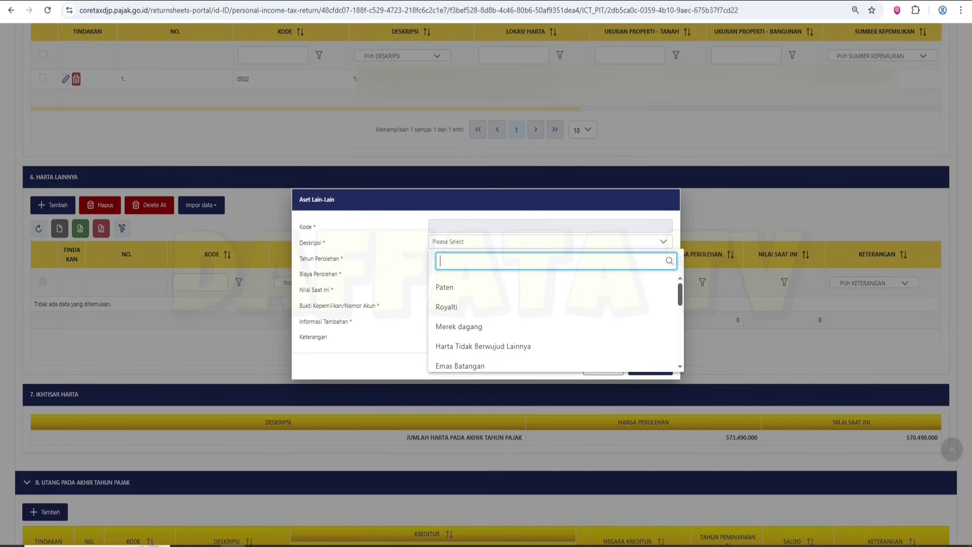
scroll(554, 324, "down", 4)
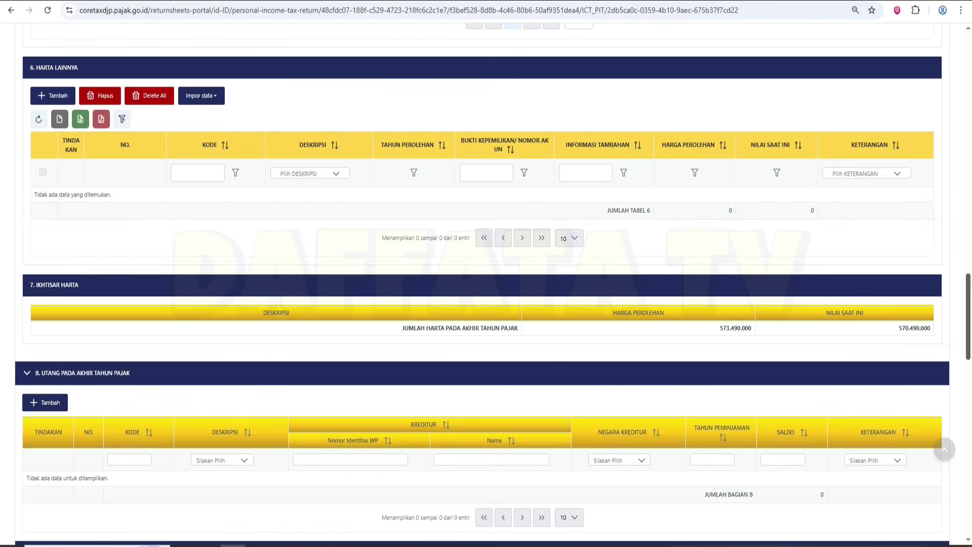
Start a new debt entry in section B Utang pada Akhir Tahun Pajak and open its Deskripsi options
scroll(486, 283, "down", 6)
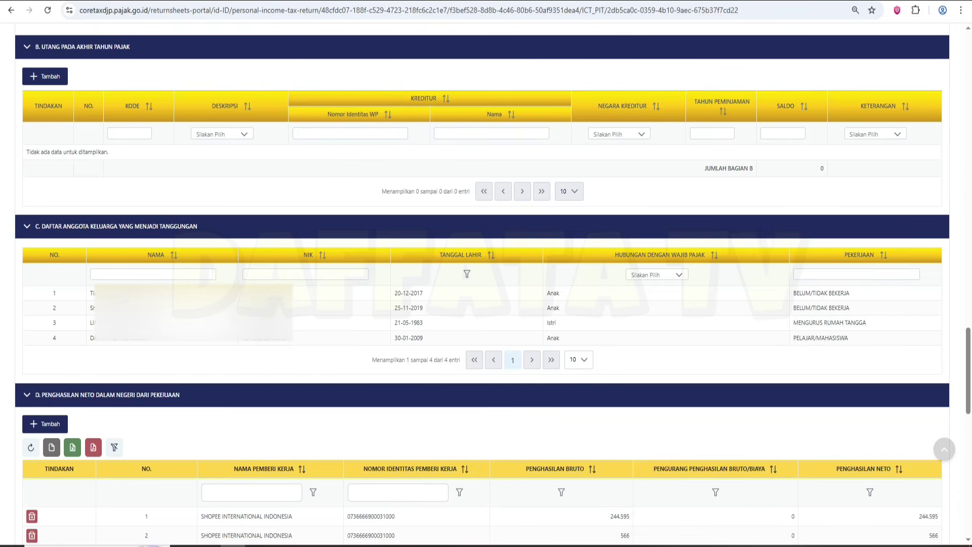
left_click(45, 76)
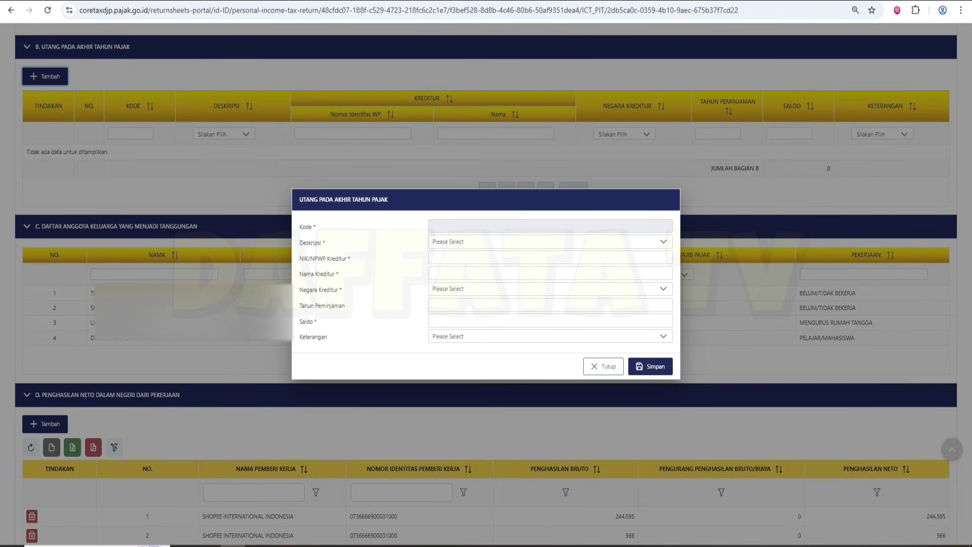
left_click(550, 242)
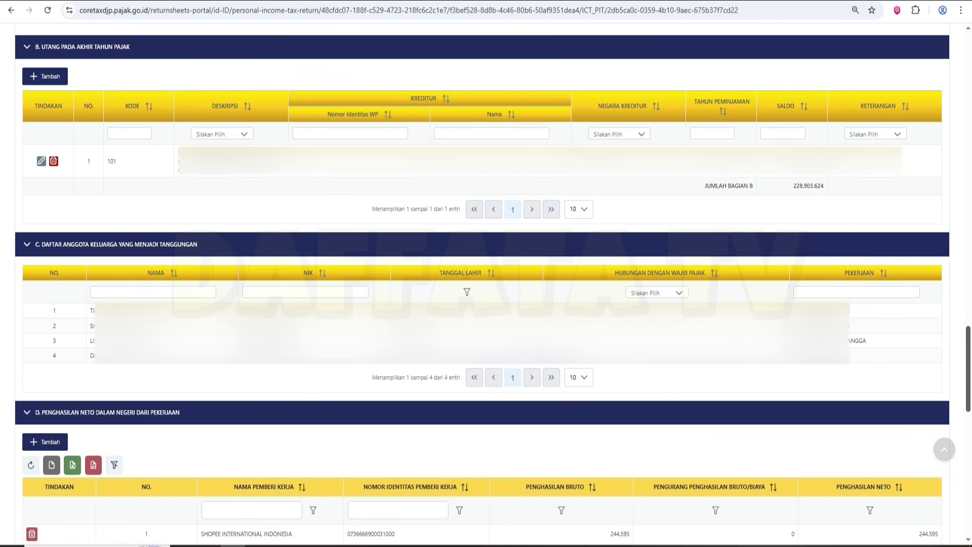
Compare the sixth employer's gross income, deductions and net income in section D with the withholding slip open in Foxit PDF
scroll(486, 274, "down", 7)
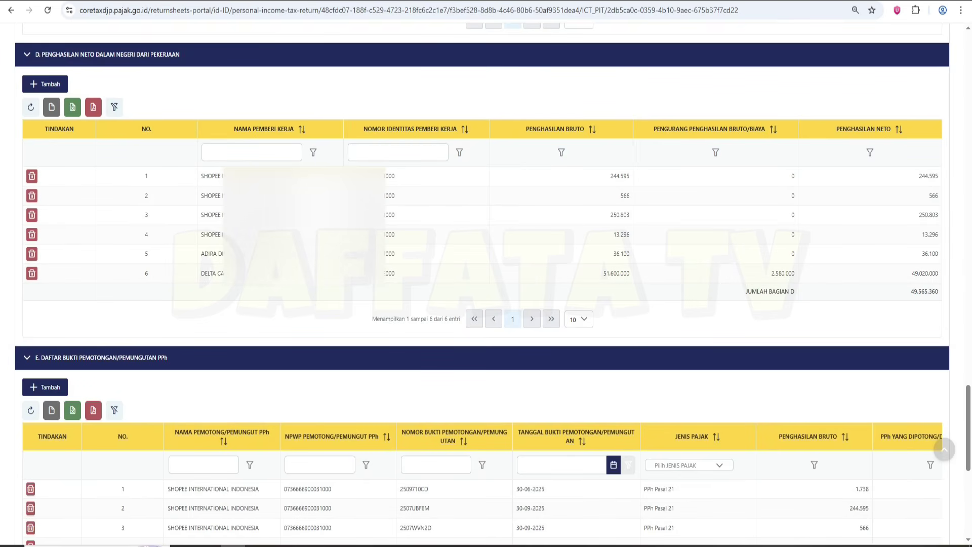
left_click_drag(602, 273, 795, 274)
key("alt+Tab")
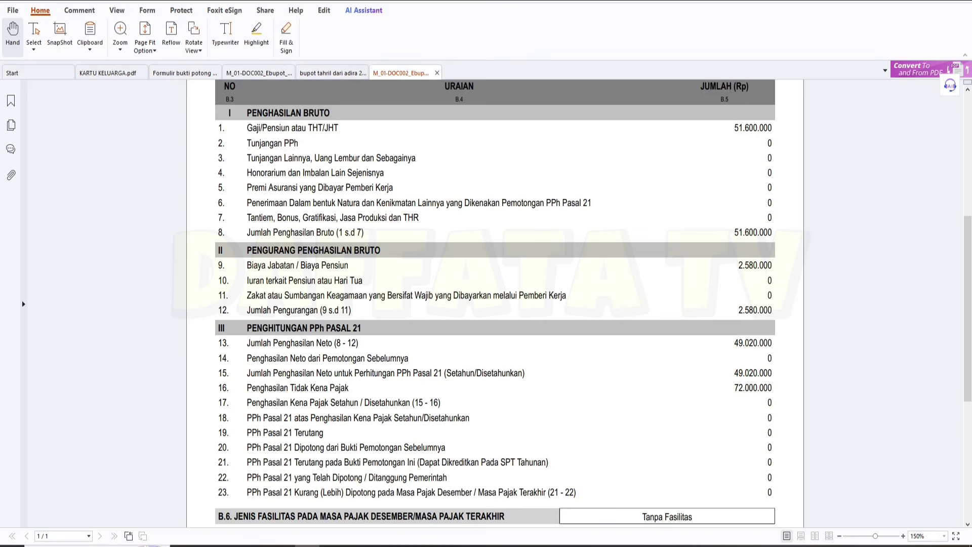
key("alt+Tab")
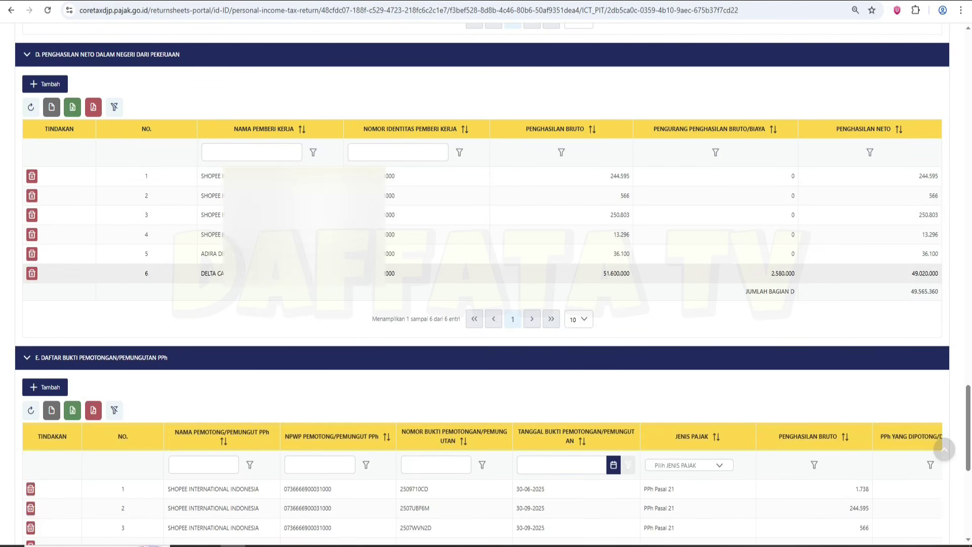
left_click_drag(911, 273, 939, 273)
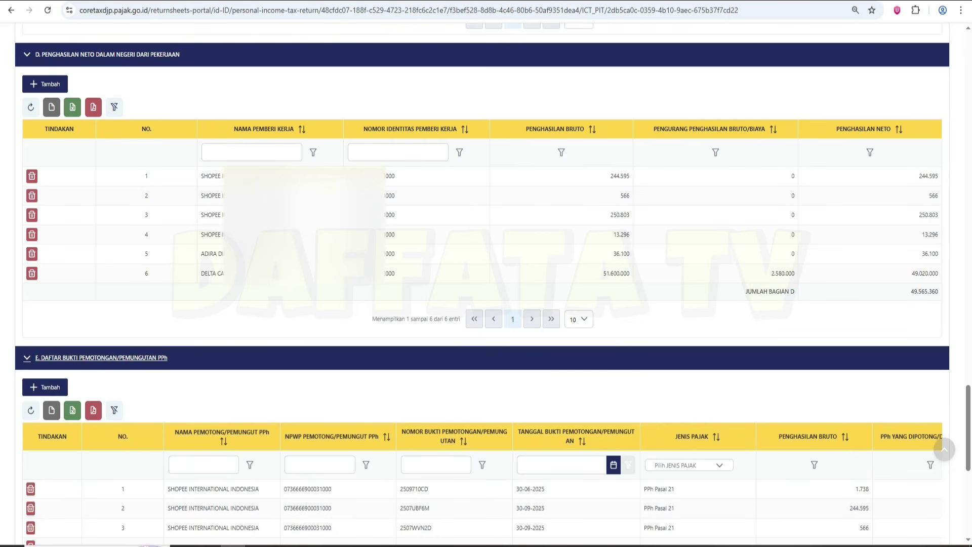
Review the withholding slips in section E, including the withheld PPh column and the Jumlah Bagian E total
scroll(486, 273, "down", 6)
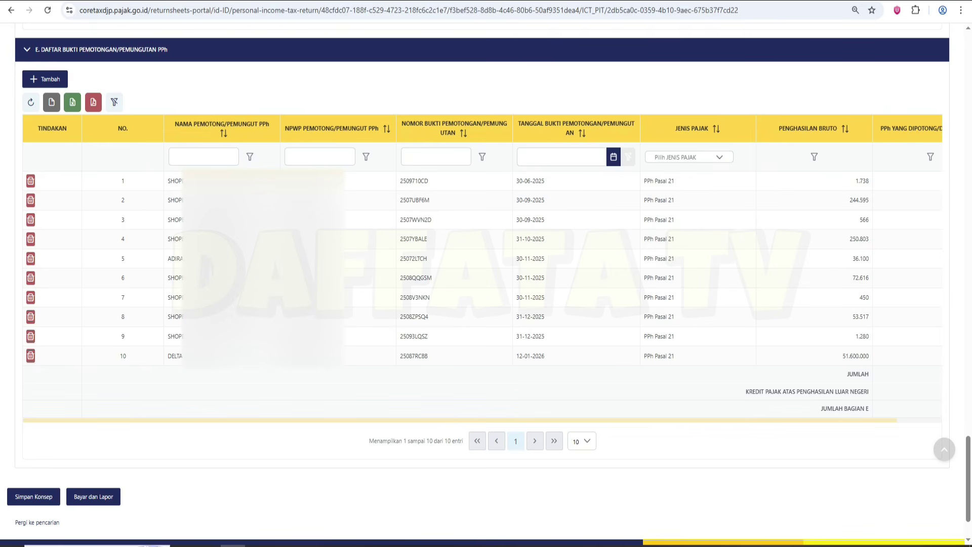
scroll(481, 268, "right", 1)
left_click_drag(121, 181, 153, 180)
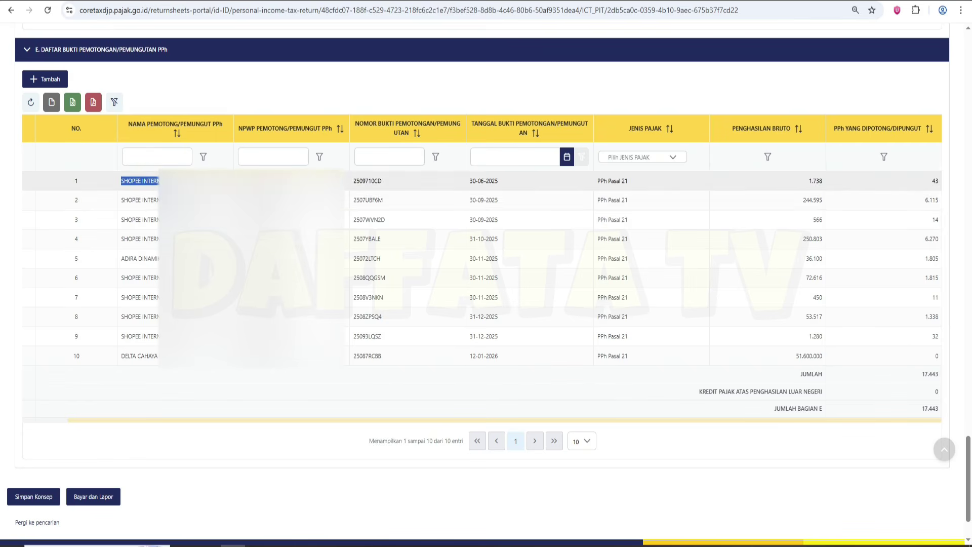
left_click(152, 200)
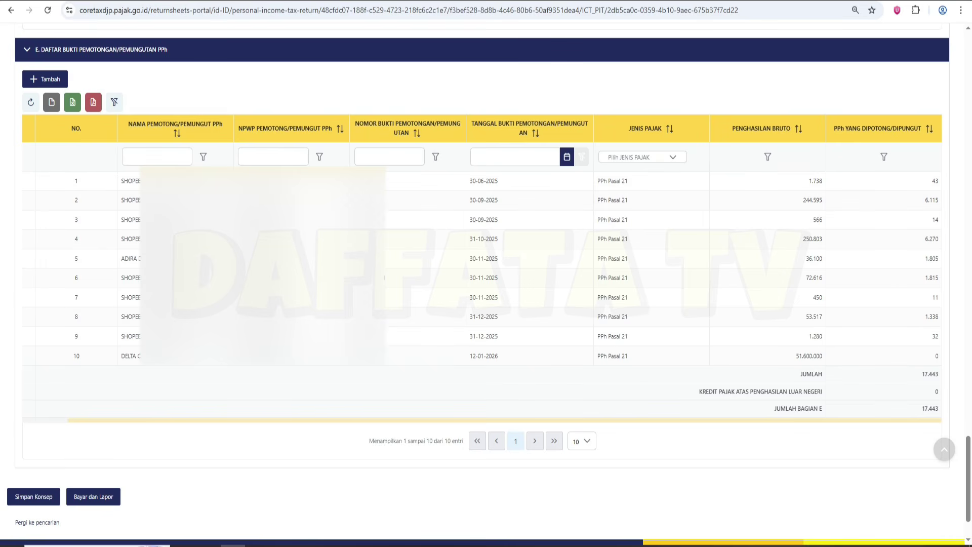
left_click_drag(921, 408, 939, 409)
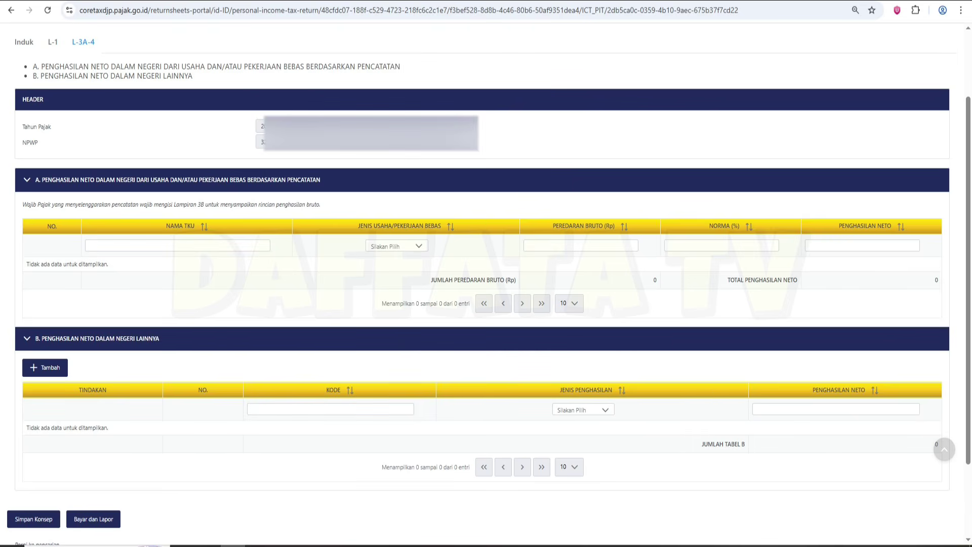
Start a new entry in L-3A-4 section B Penghasilan Neto Dalam Negeri Lainnya with Jenis Penghasilan set to Penghasilan Domestik lainnya
left_click(45, 367)
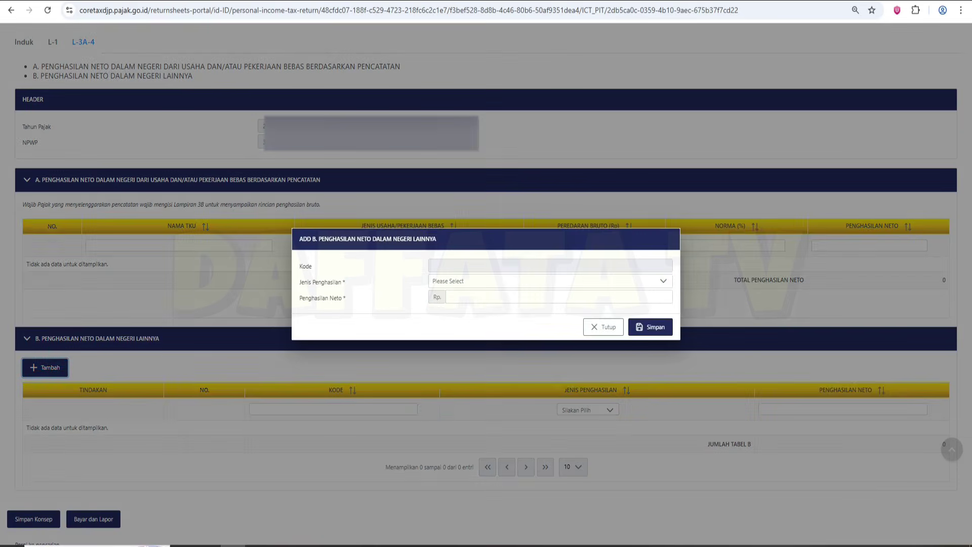
left_click(550, 281)
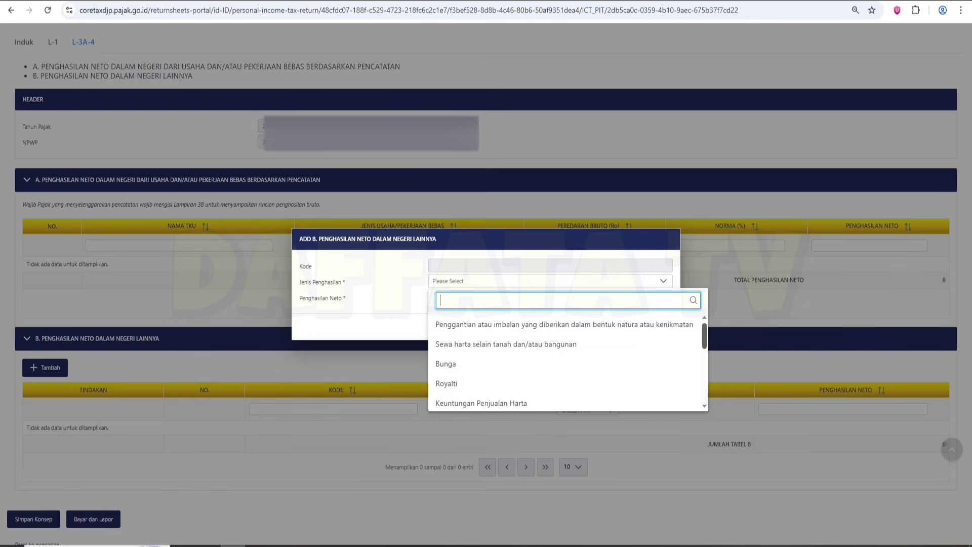
scroll(564, 365, "down", 1)
scroll(564, 365, "down", 3)
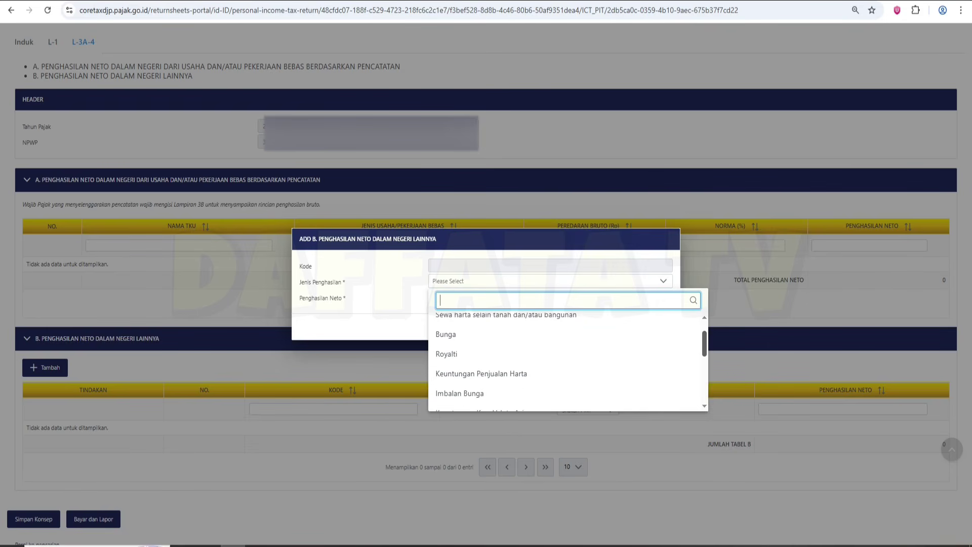
scroll(564, 365, "down", 5)
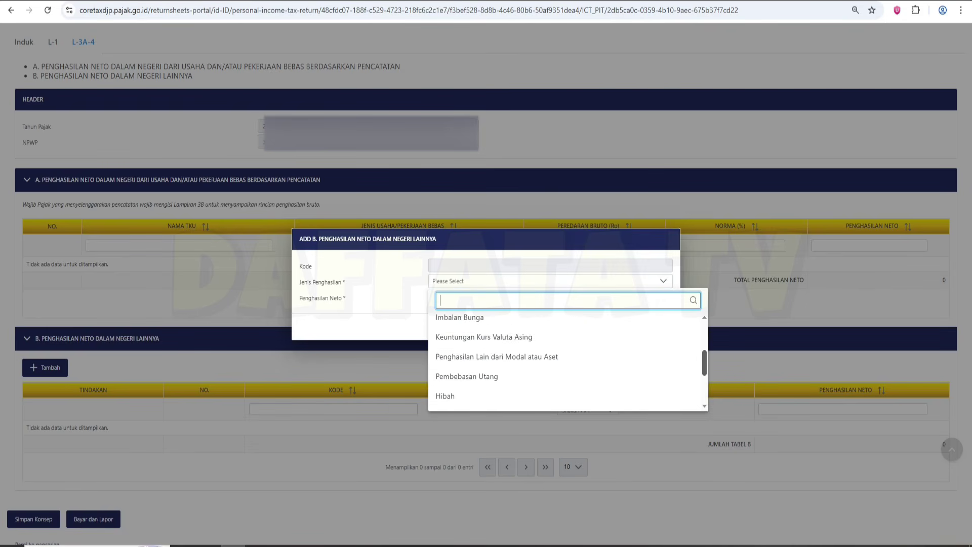
scroll(564, 364, "down", 1)
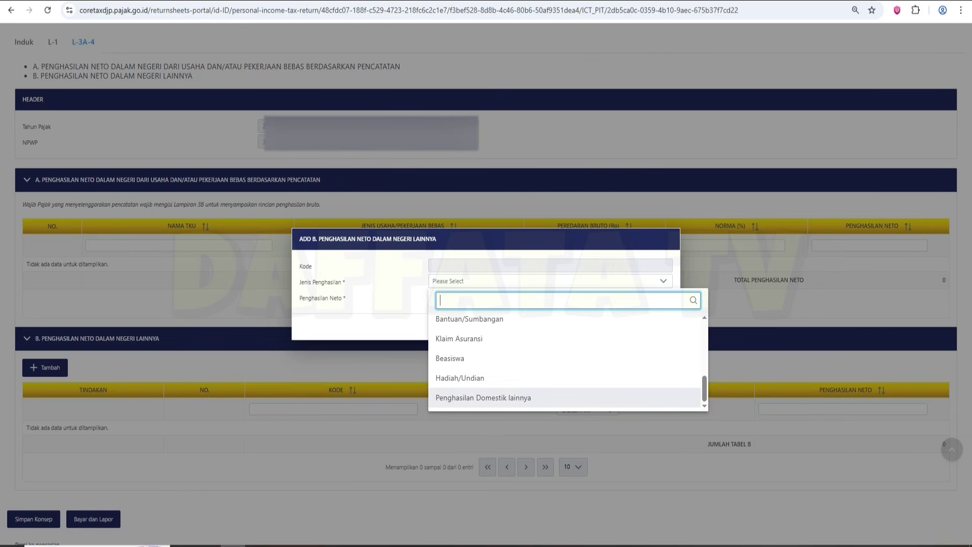
left_click(483, 397)
Set Penghasilan Neto to 22.718.640, save the entry, and save the return draft
left_click(556, 297)
type("22.718.640")
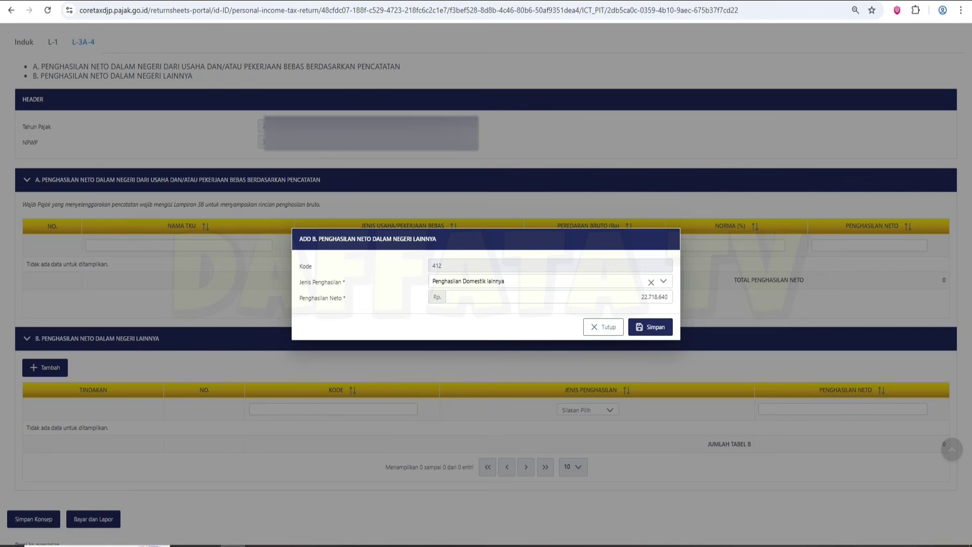
left_click(650, 327)
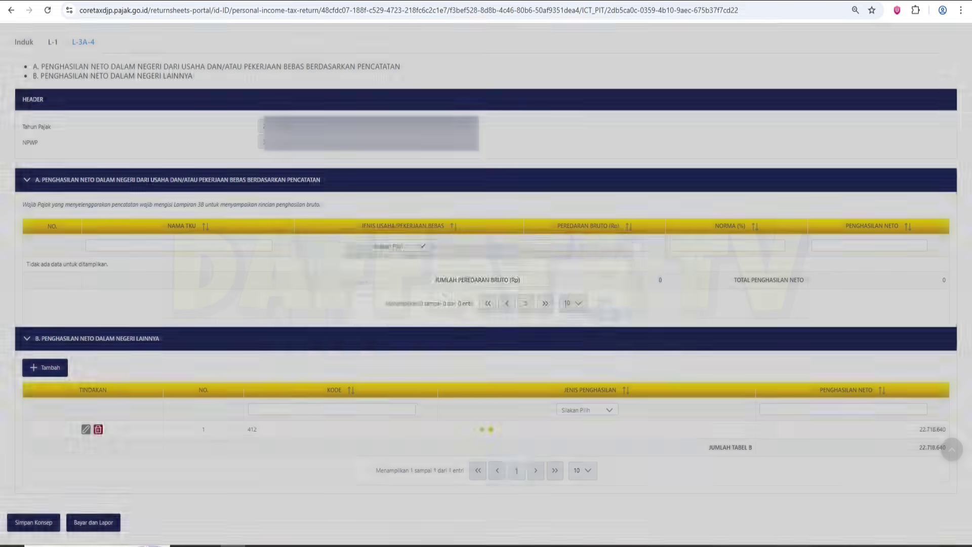
scroll(650, 326, "down", 1)
left_click(33, 487)
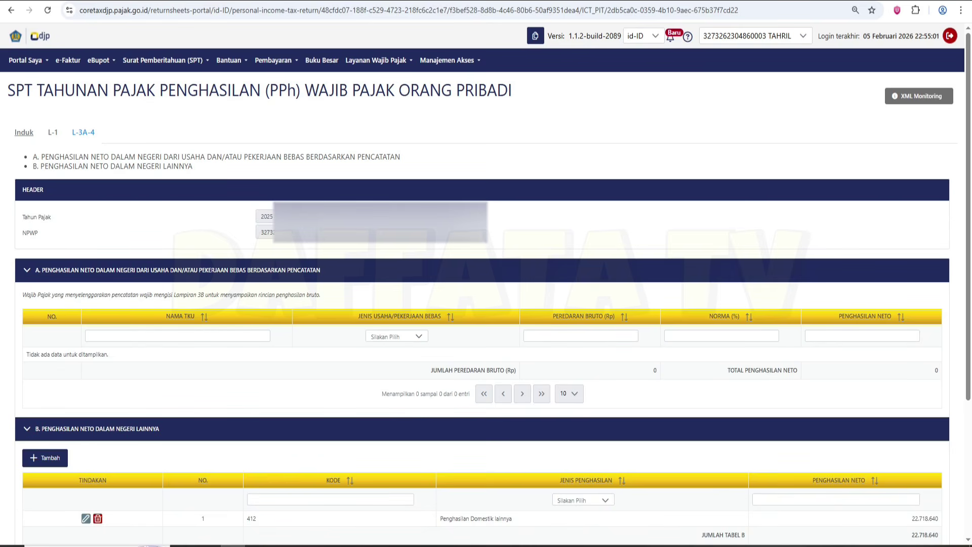
Examine the Induk form's tax credit in section D, PPh kurang/lebih bayar in section E, and refund request in section G
left_click(24, 132)
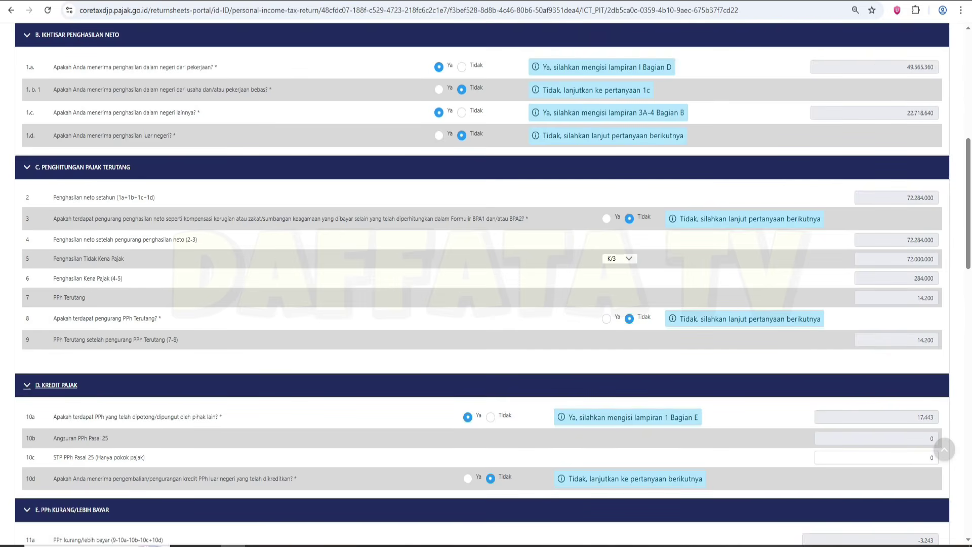
left_click_drag(918, 416, 933, 417)
scroll(486, 283, "down", 3)
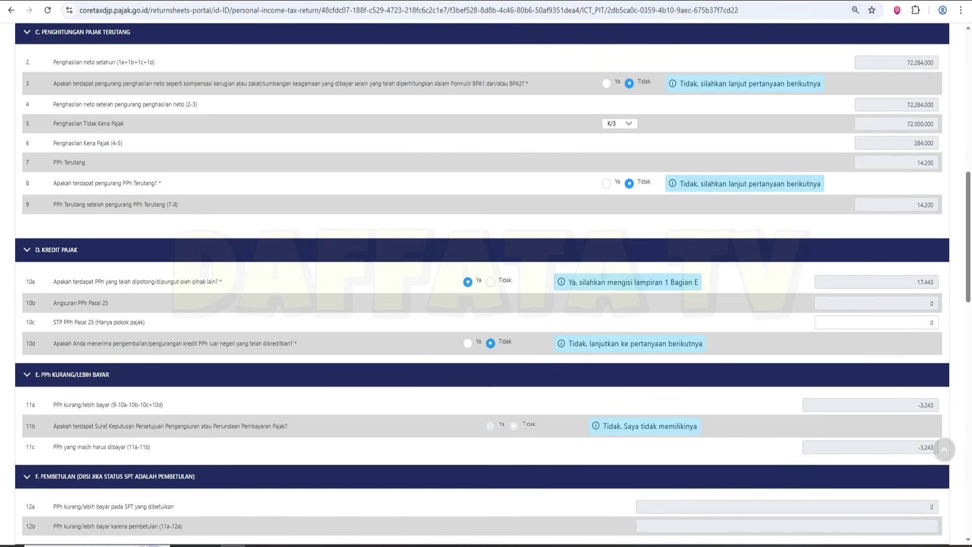
left_click_drag(918, 405, 934, 405)
scroll(485, 283, "down", 4)
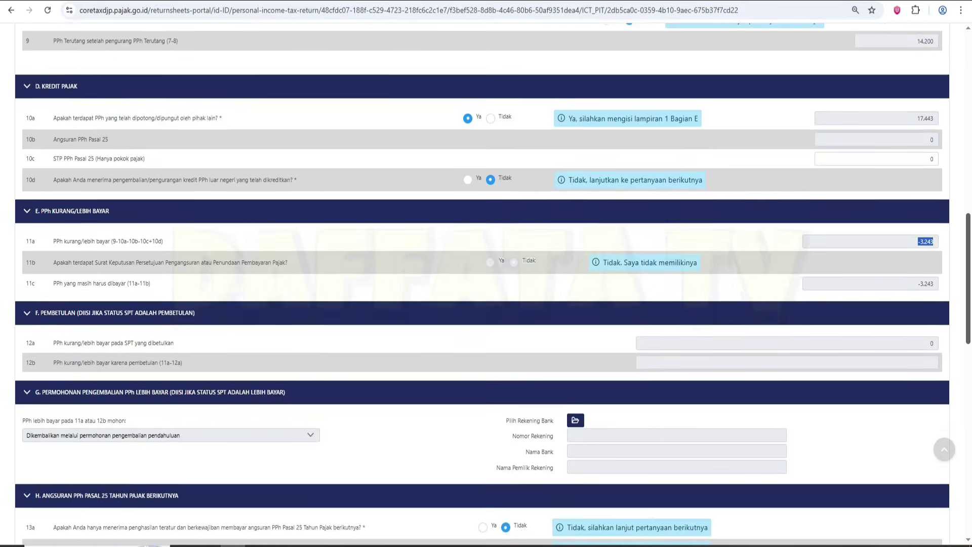
scroll(485, 284, "down", 1)
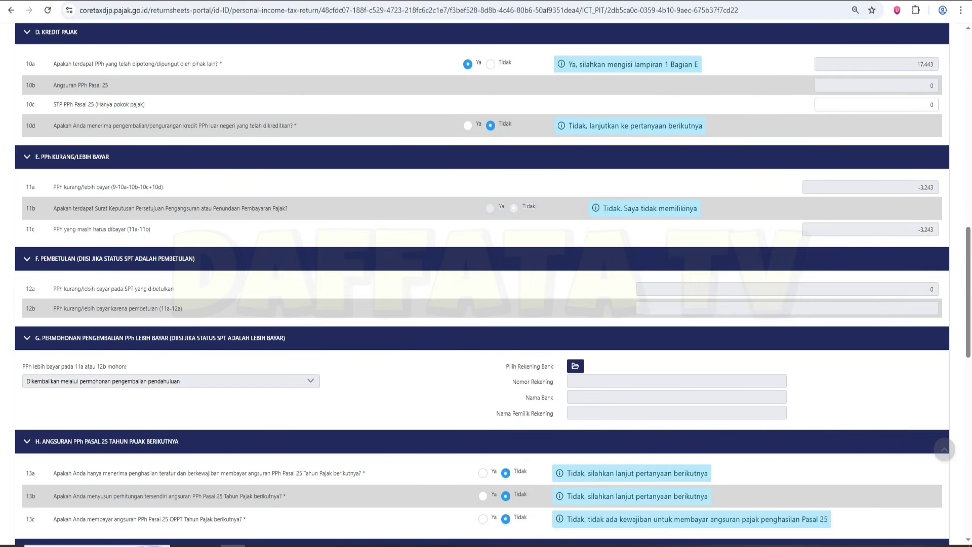
scroll(486, 284, "up", 1)
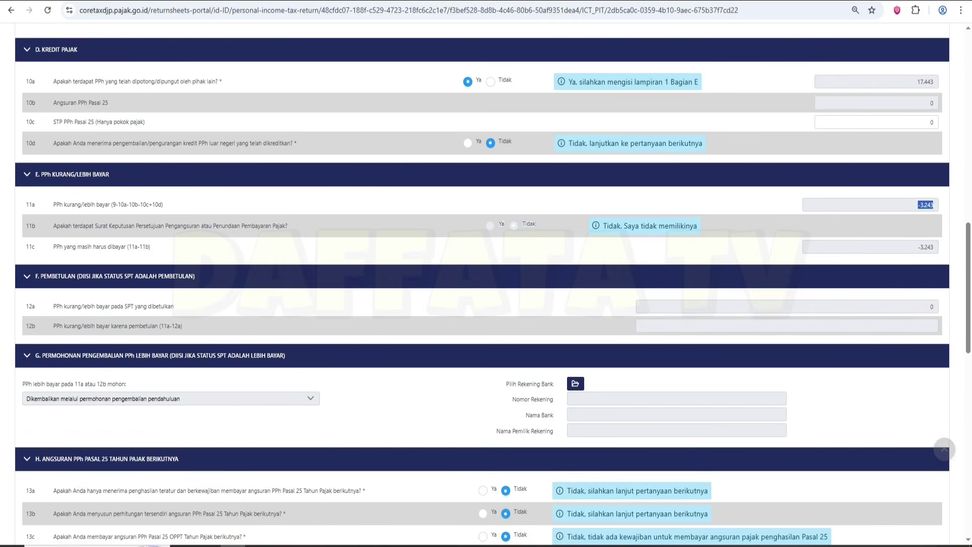
double_click(925, 204)
left_click_drag(917, 204, 934, 205)
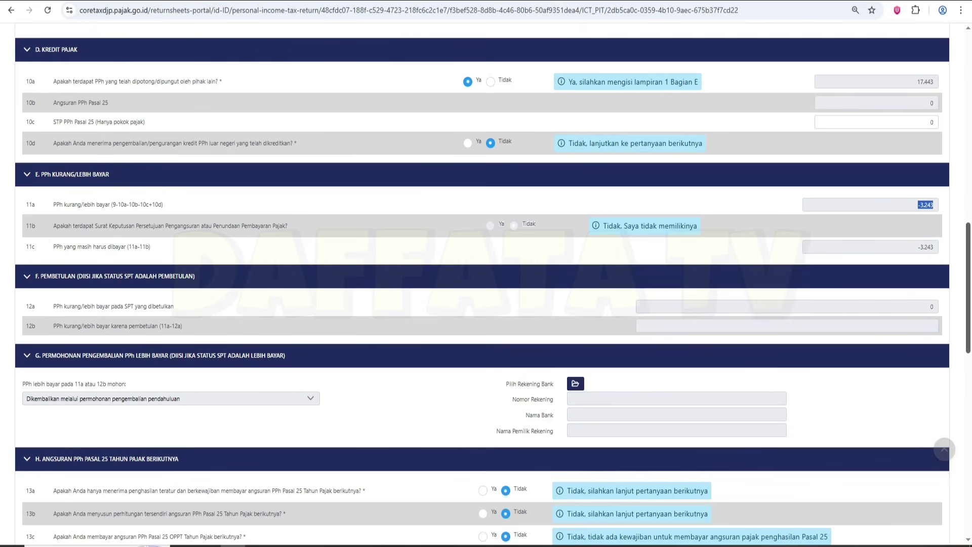
scroll(481, 291, "up", 1)
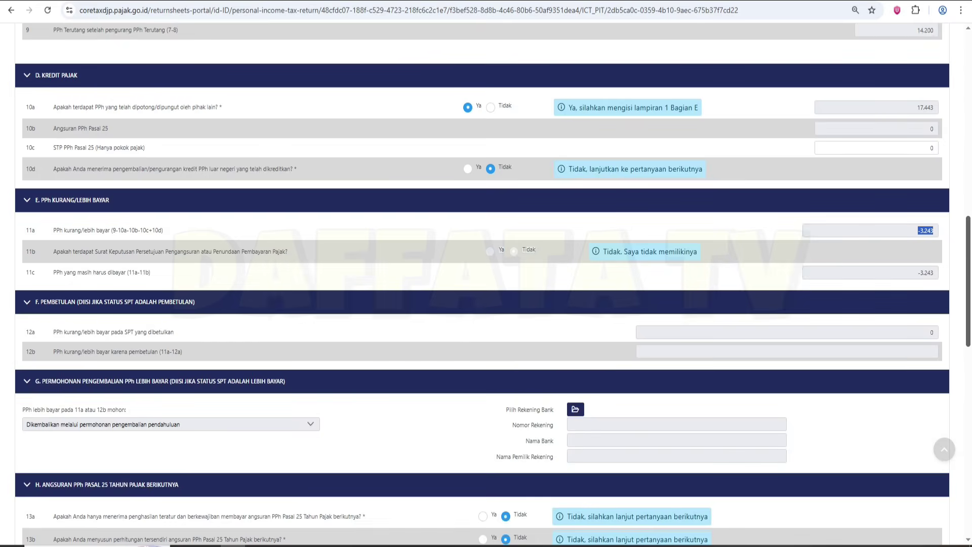
scroll(482, 284, "down", 1)
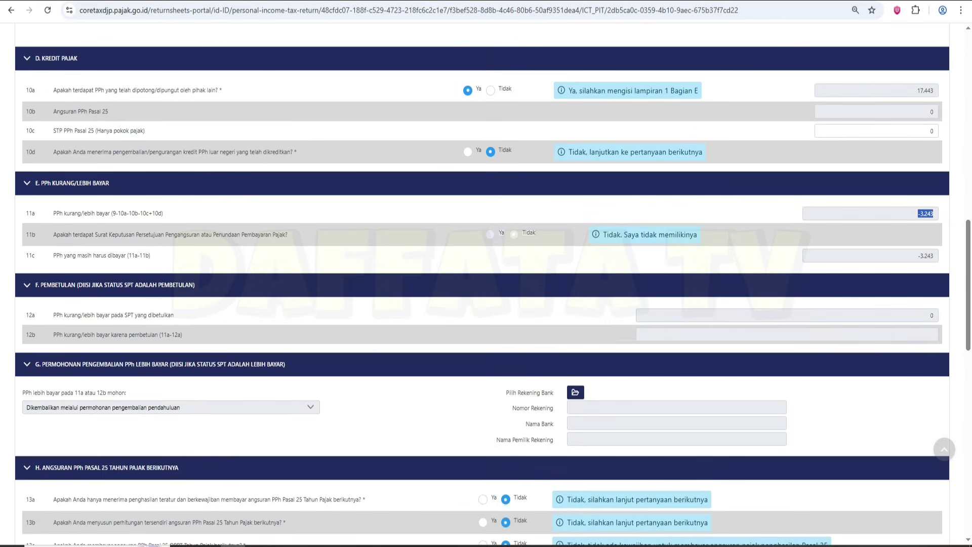
scroll(482, 283, "up", 15)
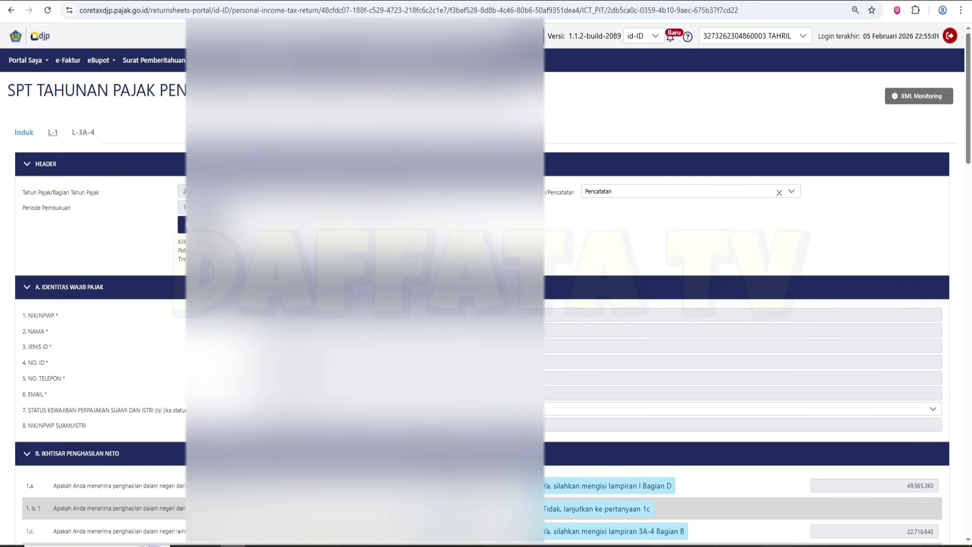
In L-1 section E, delete the six withholding slips with PPh of 43, 14, 1.805, 11, 1.338 and 32
left_click(53, 132)
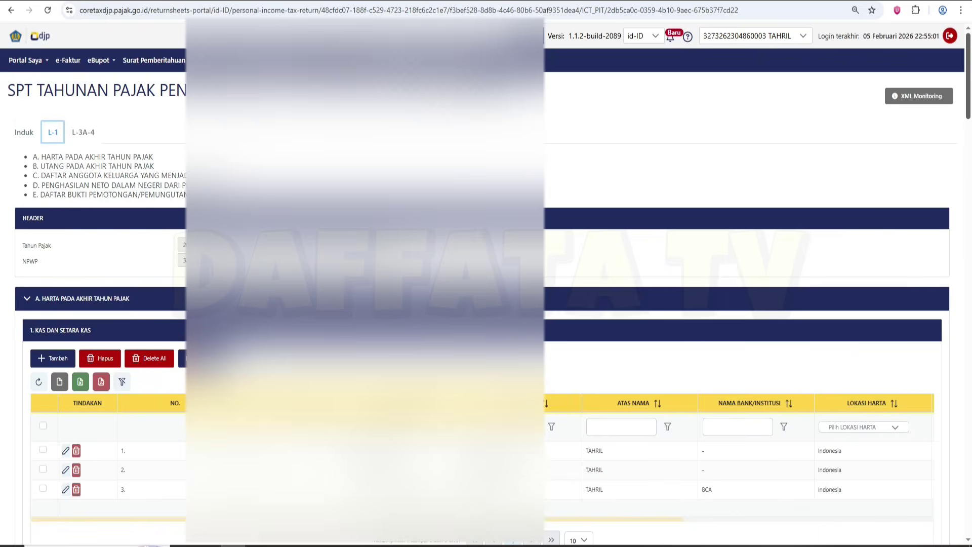
key("ctrl+minus")
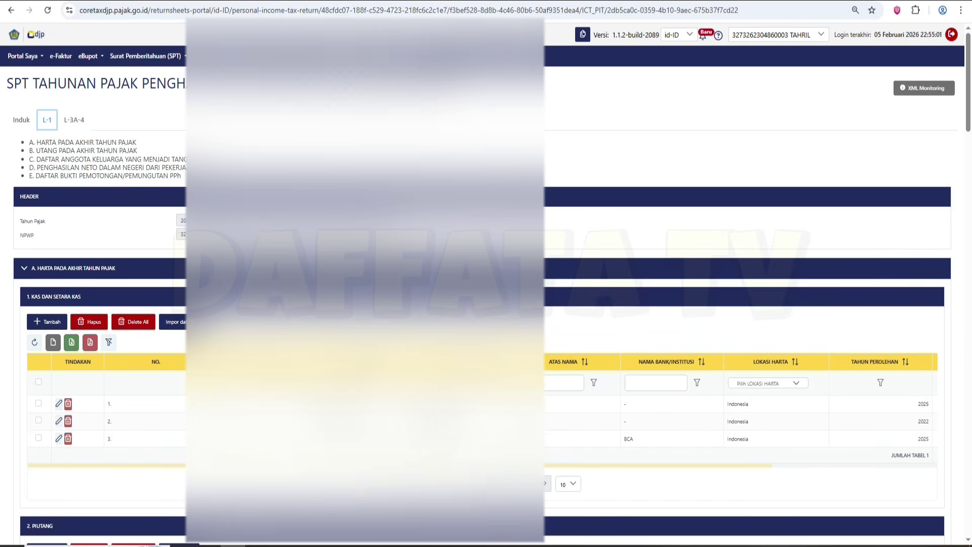
key("End")
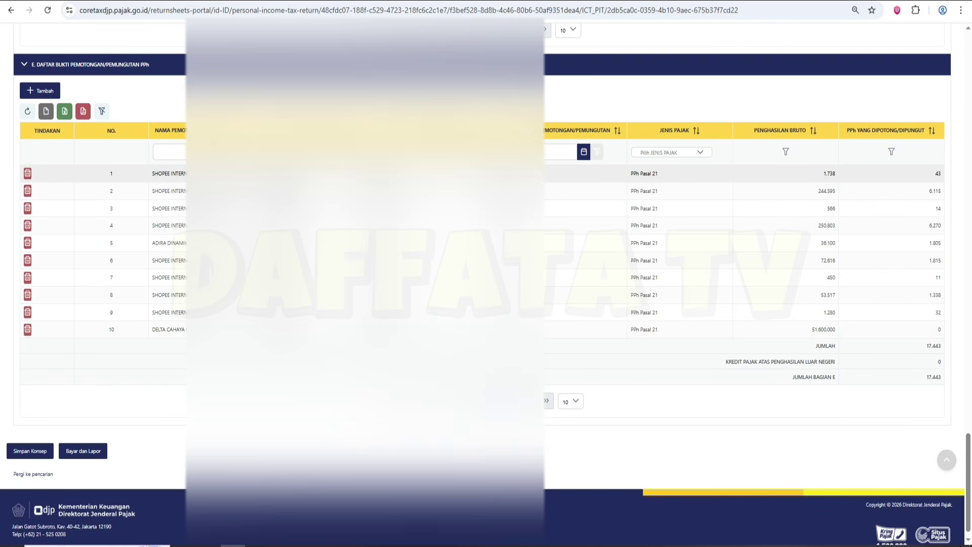
left_click_drag(364, 173, 364, 295)
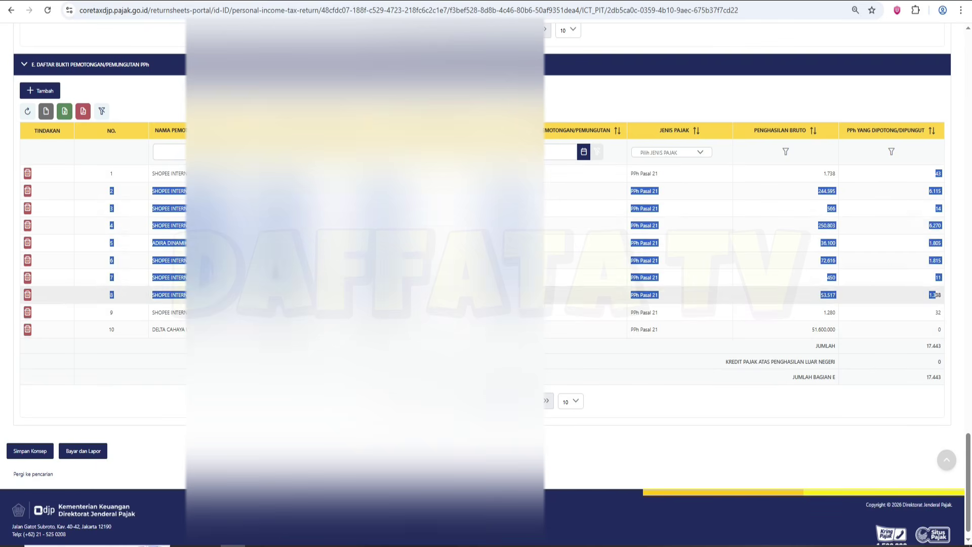
left_click(364, 312)
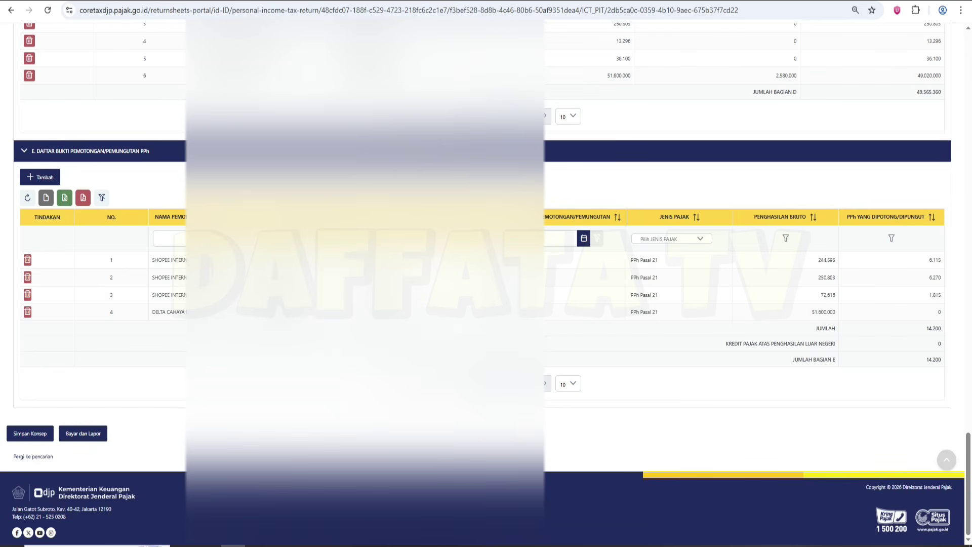
Check the Jumlah Bagian E total in L-1 and save the return draft
left_click_drag(926, 359, 941, 359)
left_click(933, 359)
left_click(30, 433)
scroll(486, 273, "up", 3)
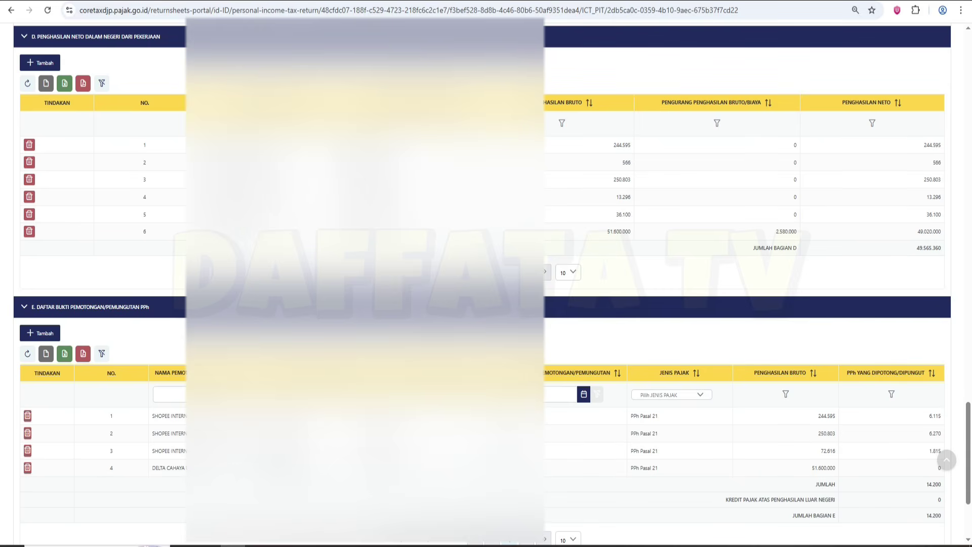
Review Induk sections E through K, including the SPT status in Pernyataan, and save the return draft again
scroll(486, 284, "down", 2)
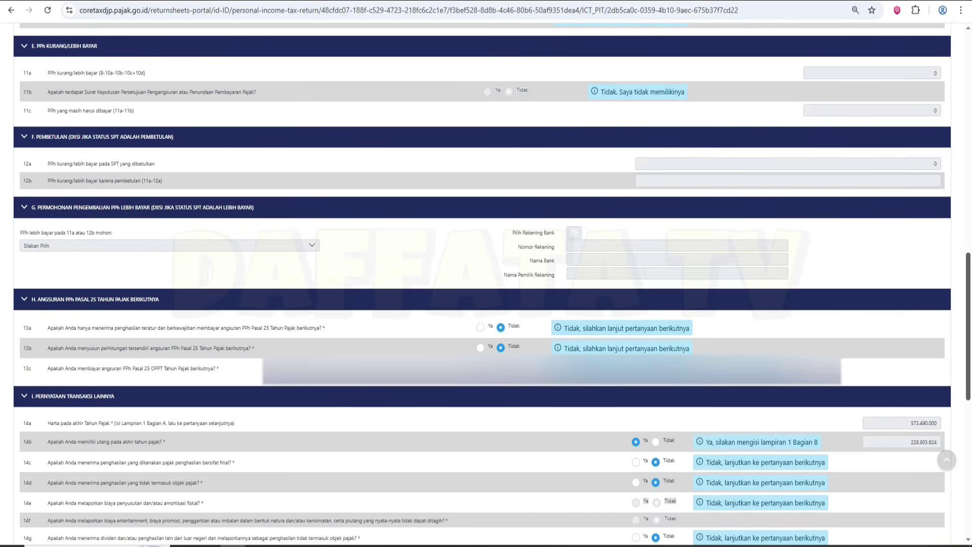
scroll(486, 274, "down", 9)
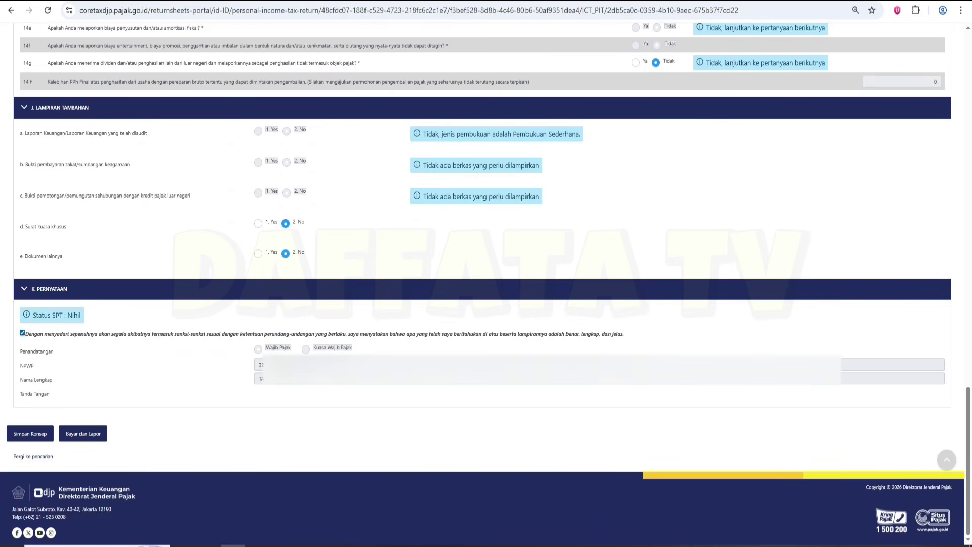
left_click(30, 433)
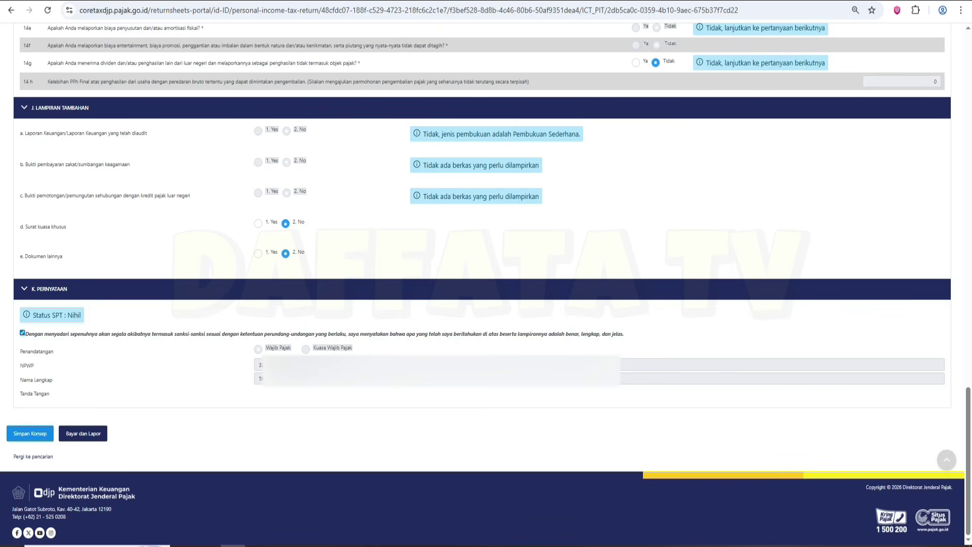
left_click(30, 433)
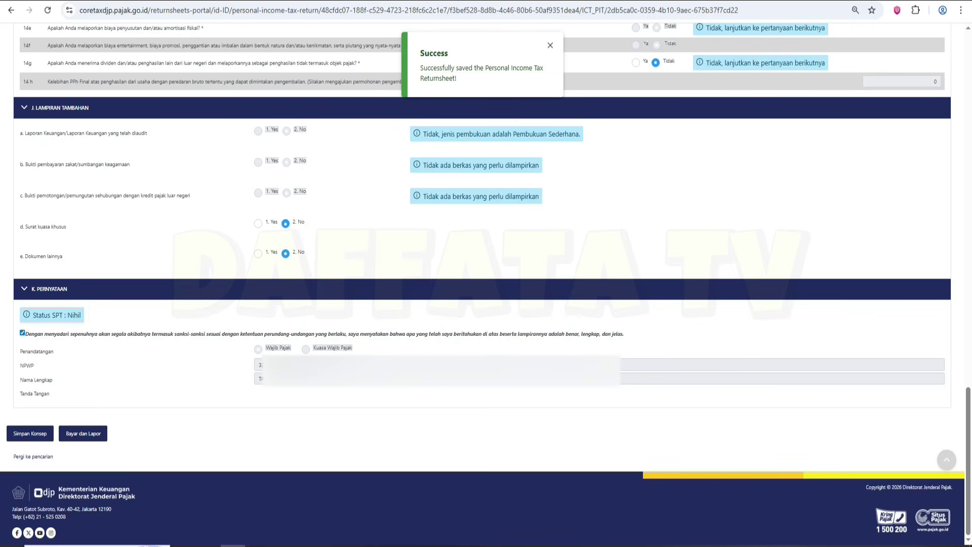